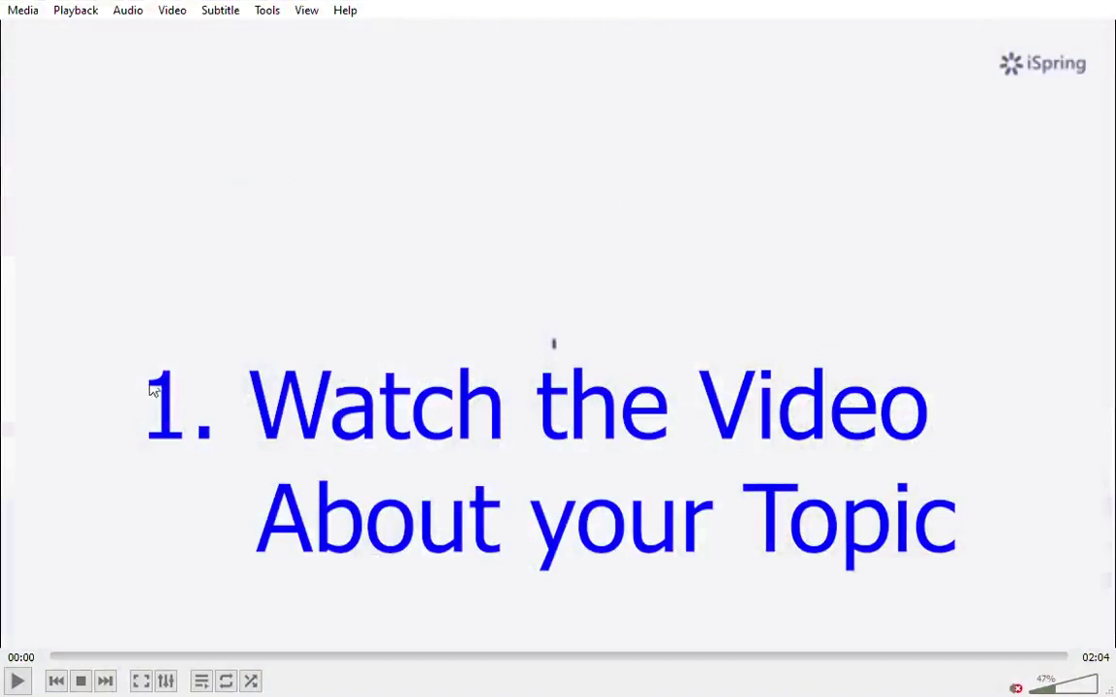
# Step: Start playing the 'What Is LMS.mp4' video in VLC from 00:00
pyautogui.click(18, 682)
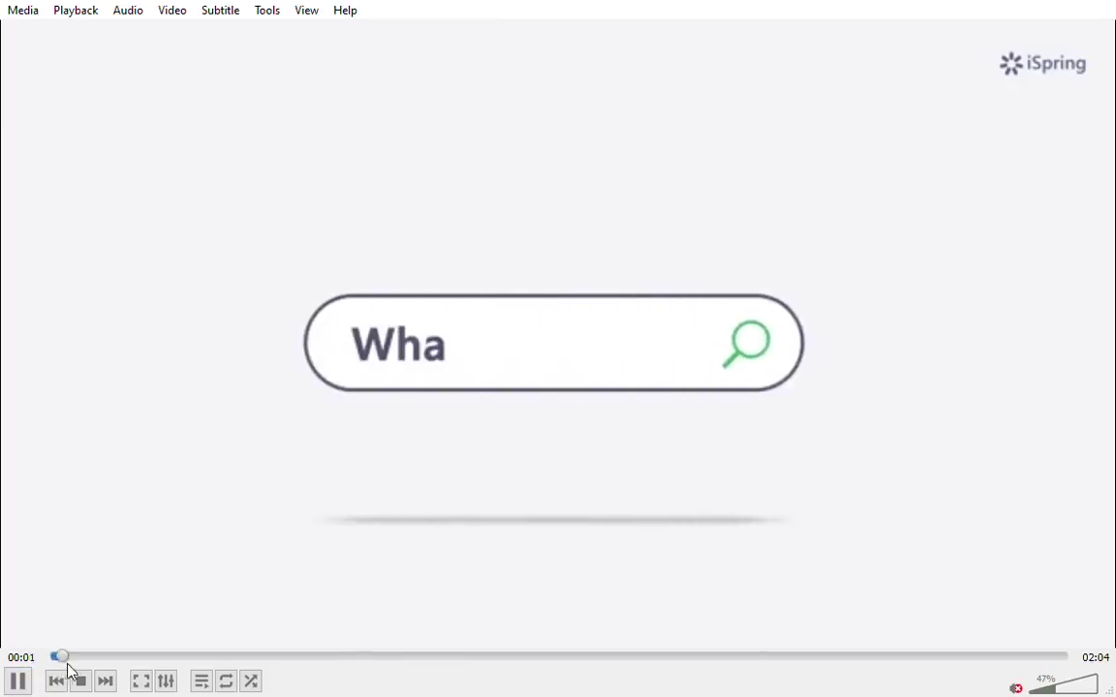
# Step: Jump the LMS video ahead to the laptop scene and pause it at 0:11
pyautogui.click(133, 656)
pyautogui.press('space')
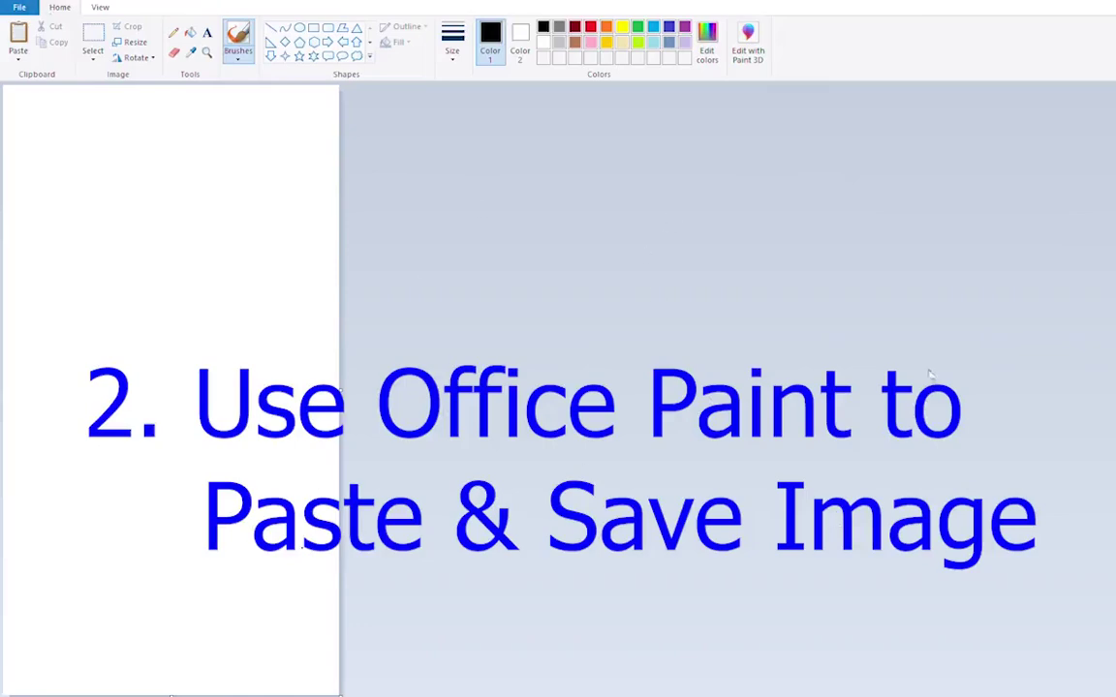
# Step: Paste the screen capture into Paint, crop it to the laptop scene, then paste another capture
pyautogui.hotkey('ctrl', 'v')
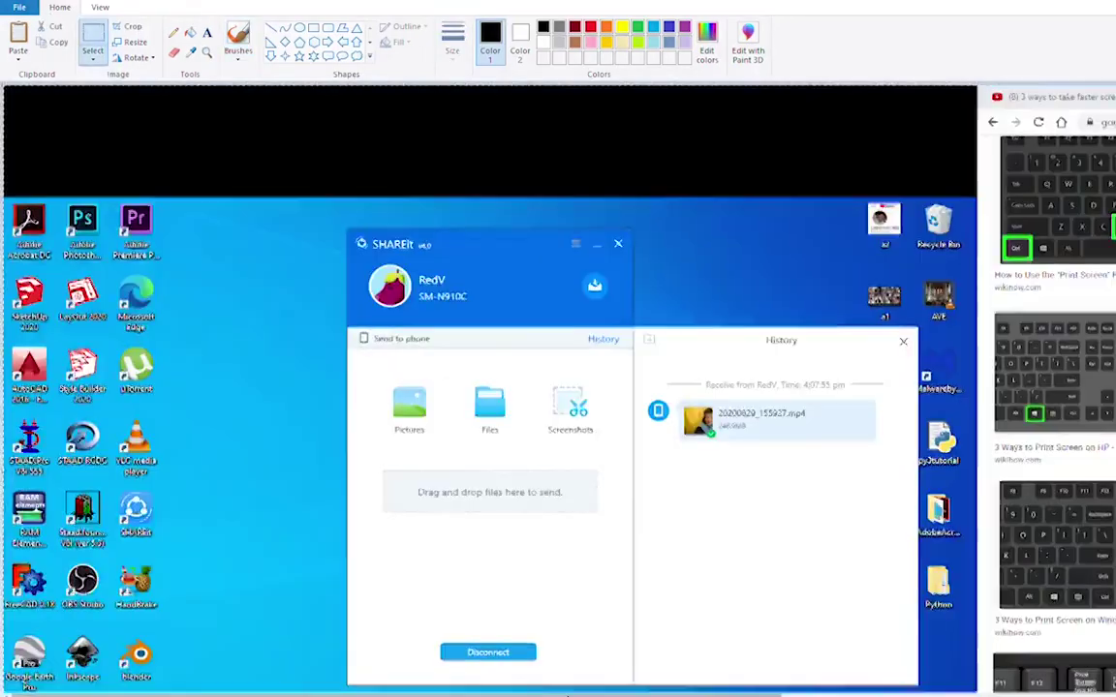
pyautogui.hscroll(10, 827, 474)
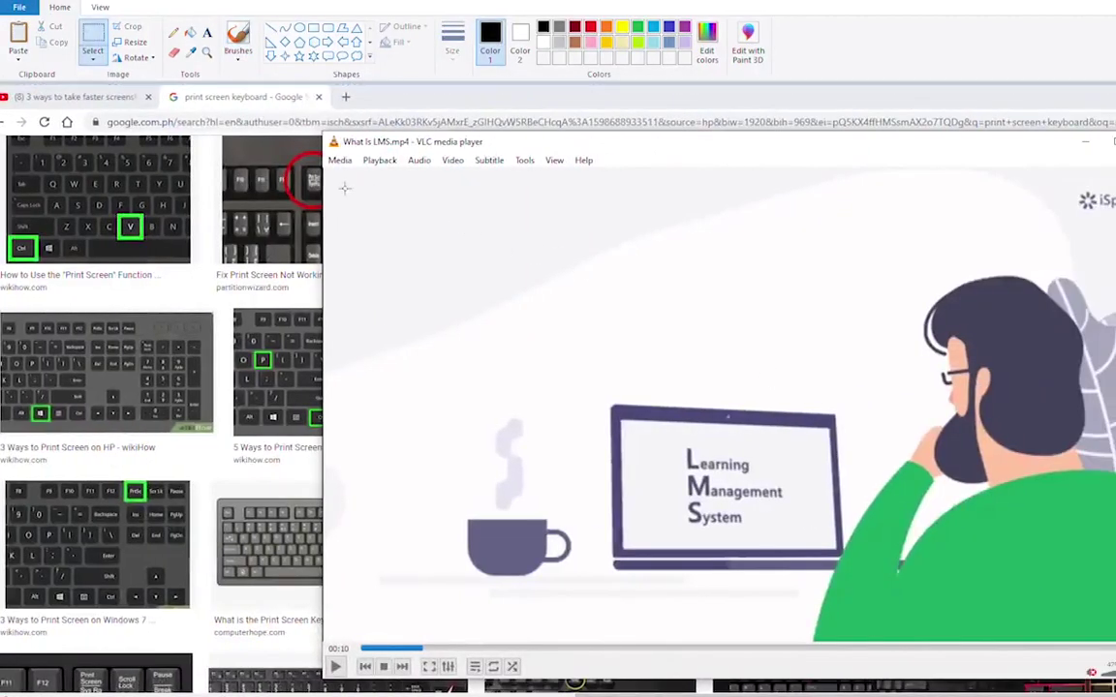
pyautogui.moveTo(463, 272); pyautogui.dragTo(1016, 622)
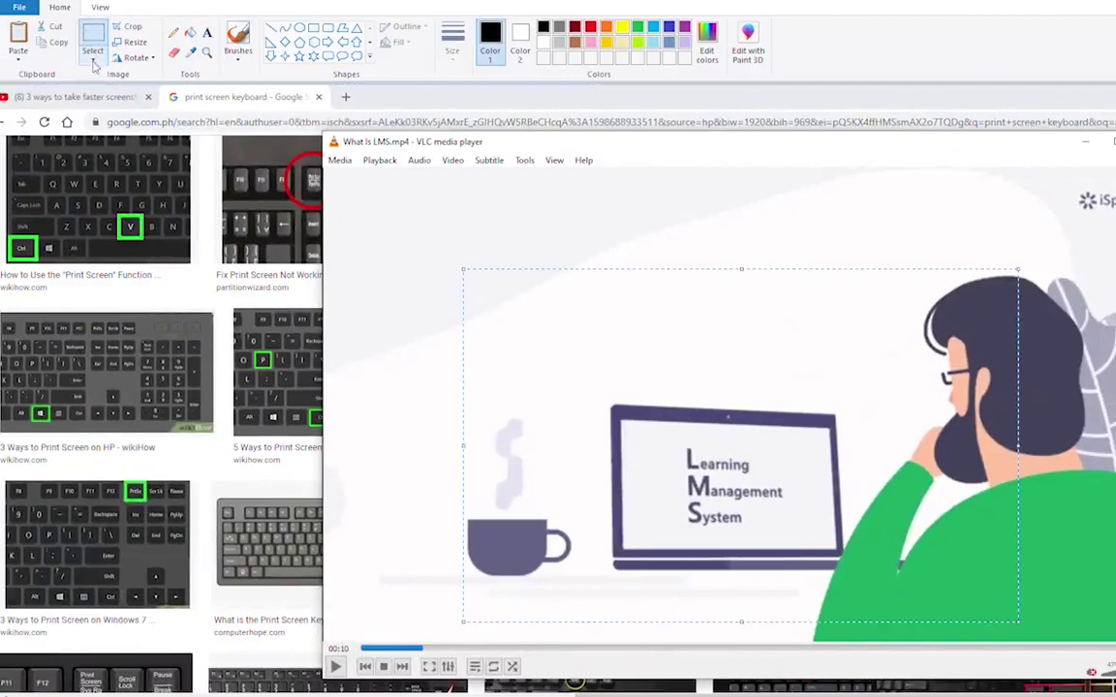
pyautogui.click(127, 26)
pyautogui.scroll(1, 80, 149)
pyautogui.hotkey('ctrl', 'v')
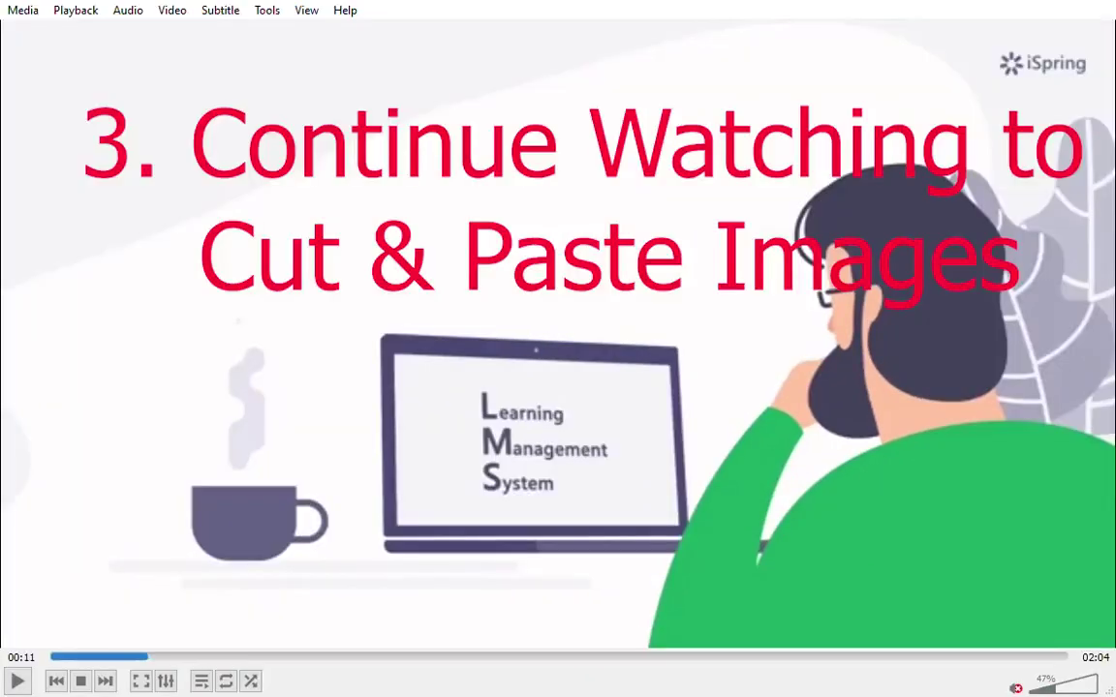
# Step: Skip the video forward through 00:21, 00:27 and 00:41 to the training budget scene at 01:03
pyautogui.click(224, 660)
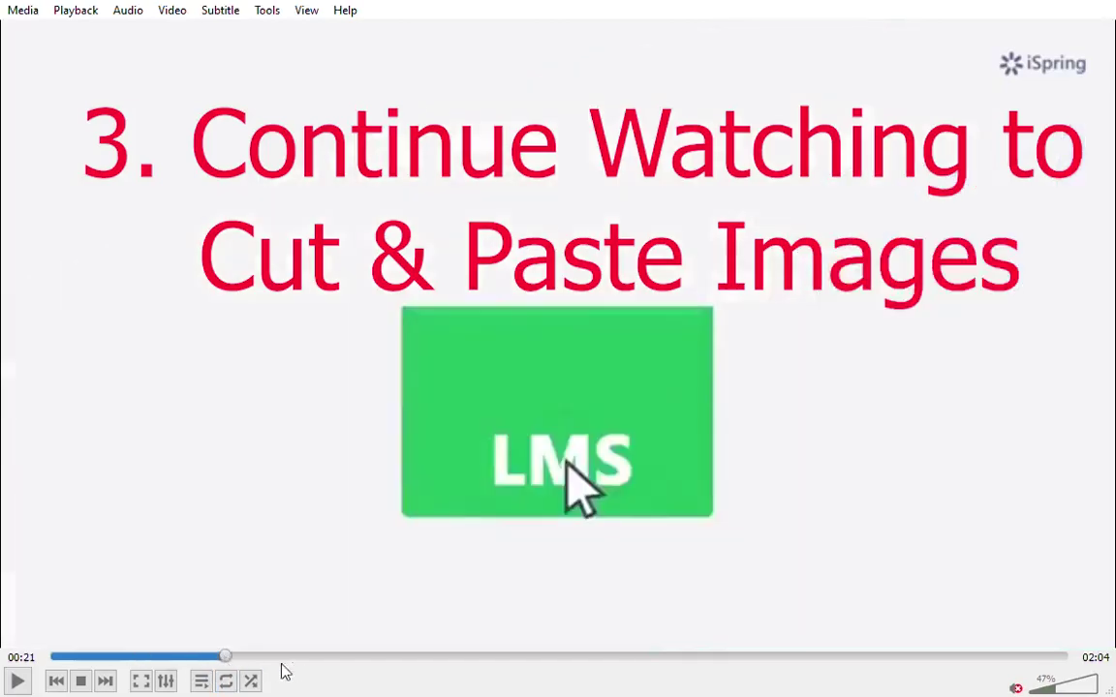
pyautogui.click(279, 658)
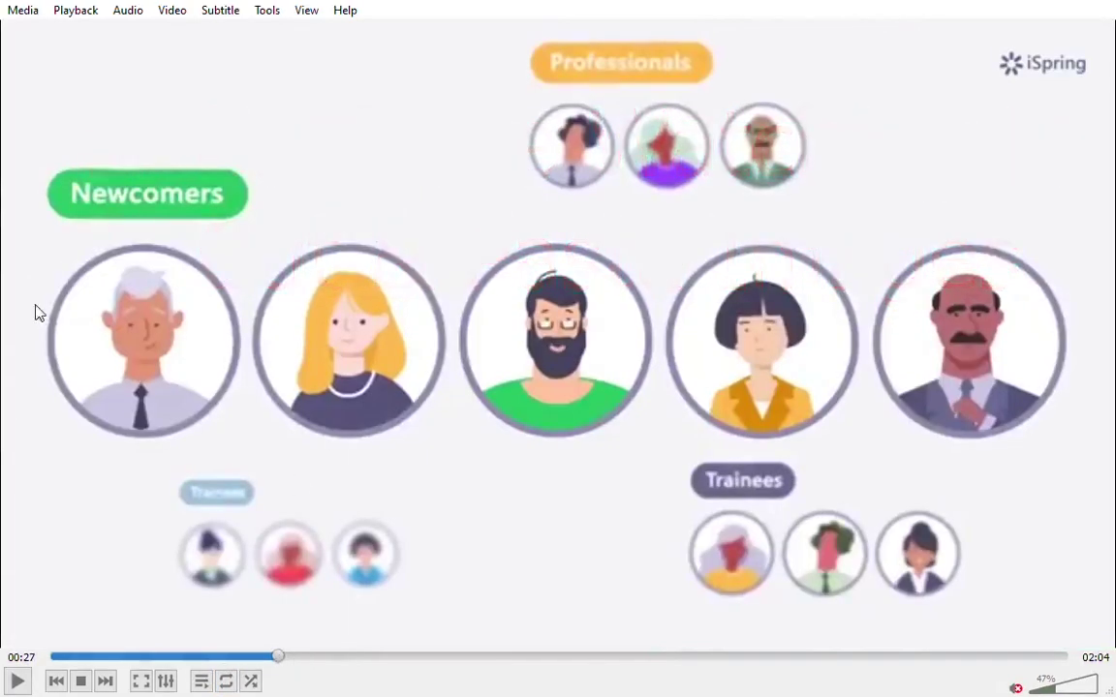
pyautogui.click(391, 659)
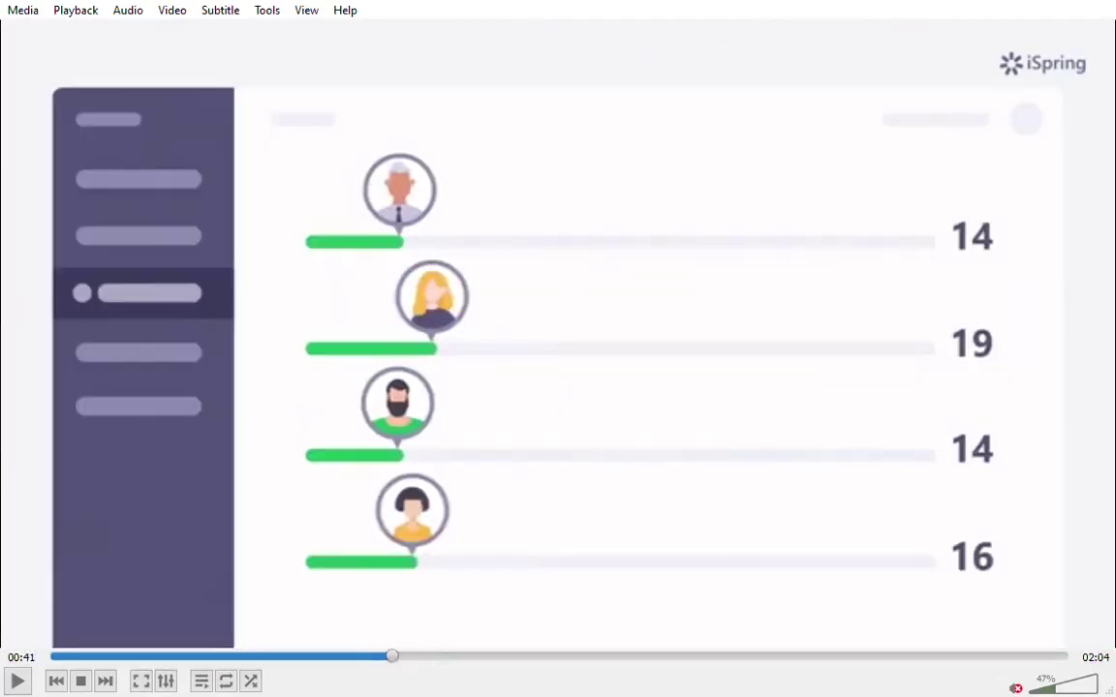
pyautogui.click(571, 658)
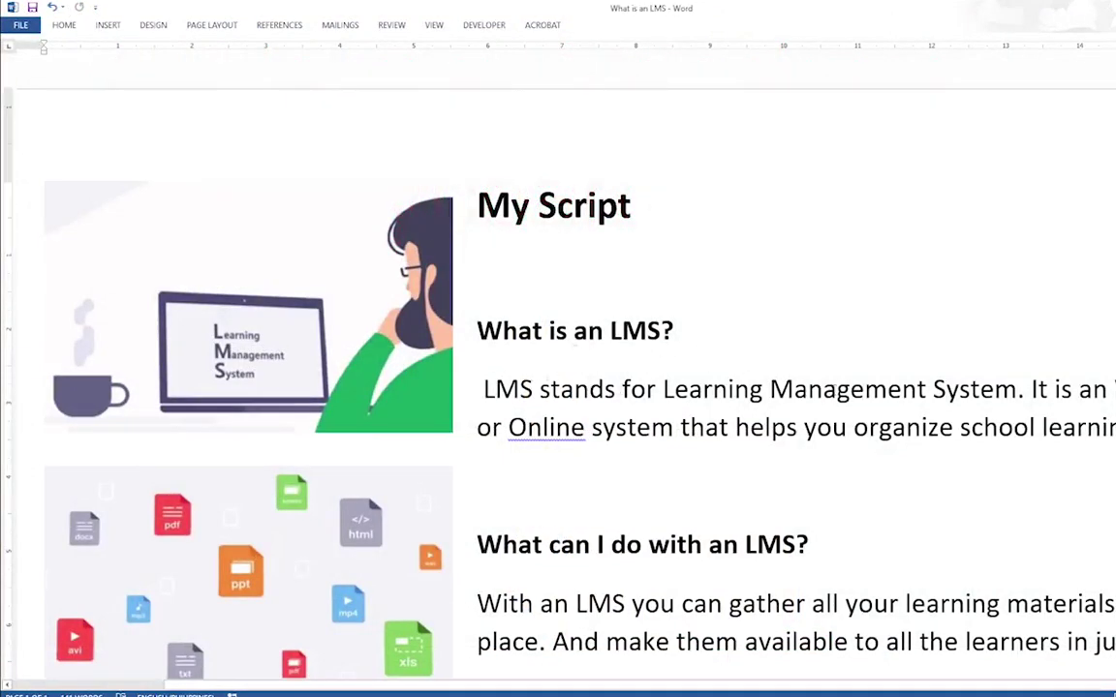
# Step: Scroll through the Word 'My Script' document to review its image and script pairs
pyautogui.scroll(-3, 610, 398)
pyautogui.scroll(-2, 797, 392)
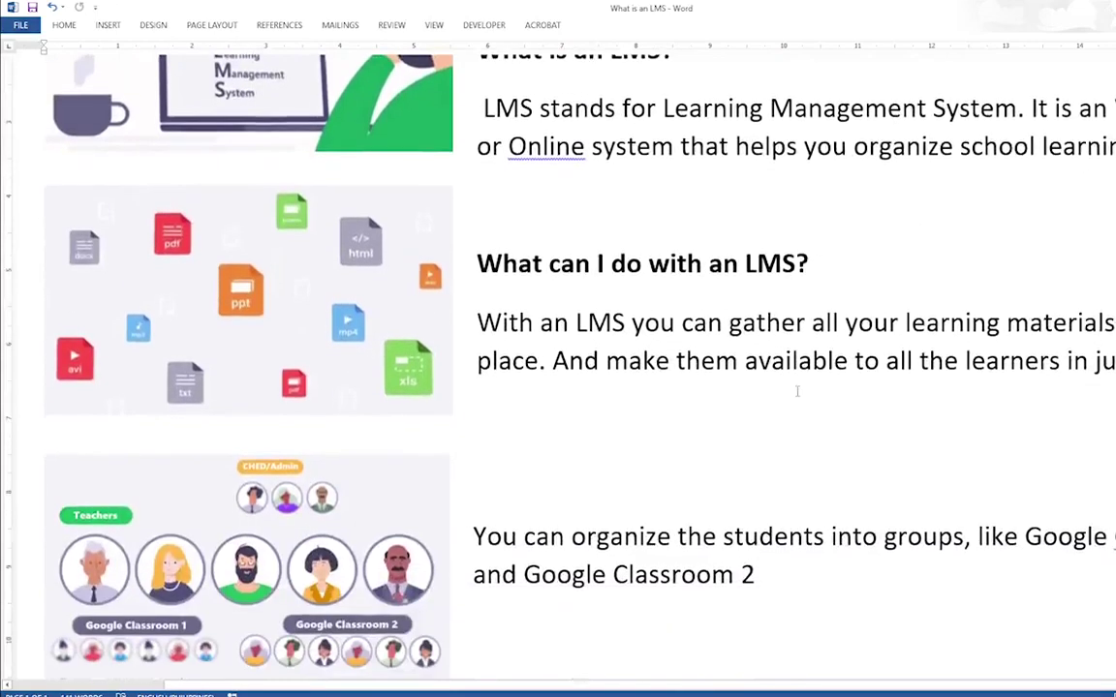
pyautogui.scroll(3, 785, 387)
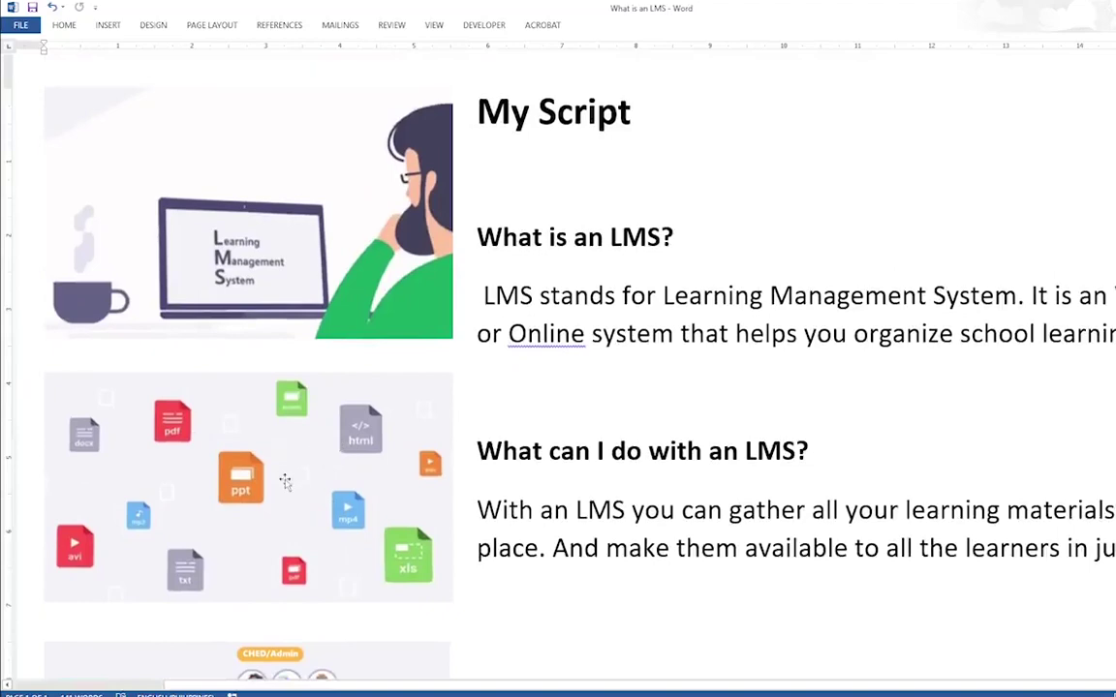
pyautogui.scroll(-2, 270, 483)
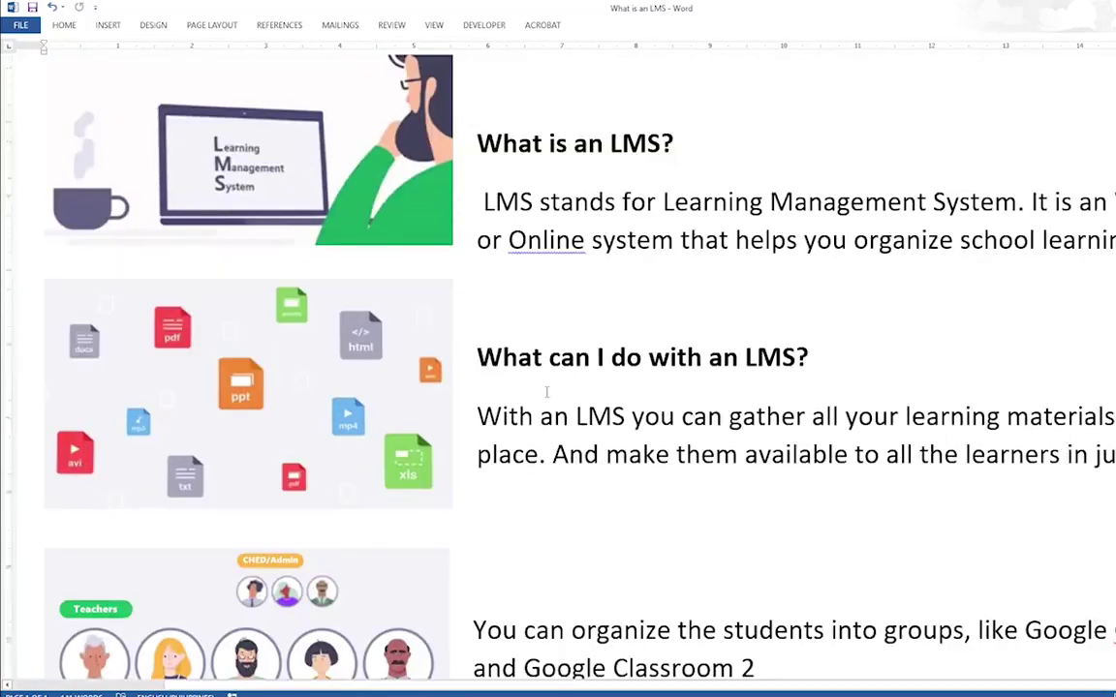
pyautogui.scroll(-6, 547, 392)
pyautogui.scroll(-6, 637, 455)
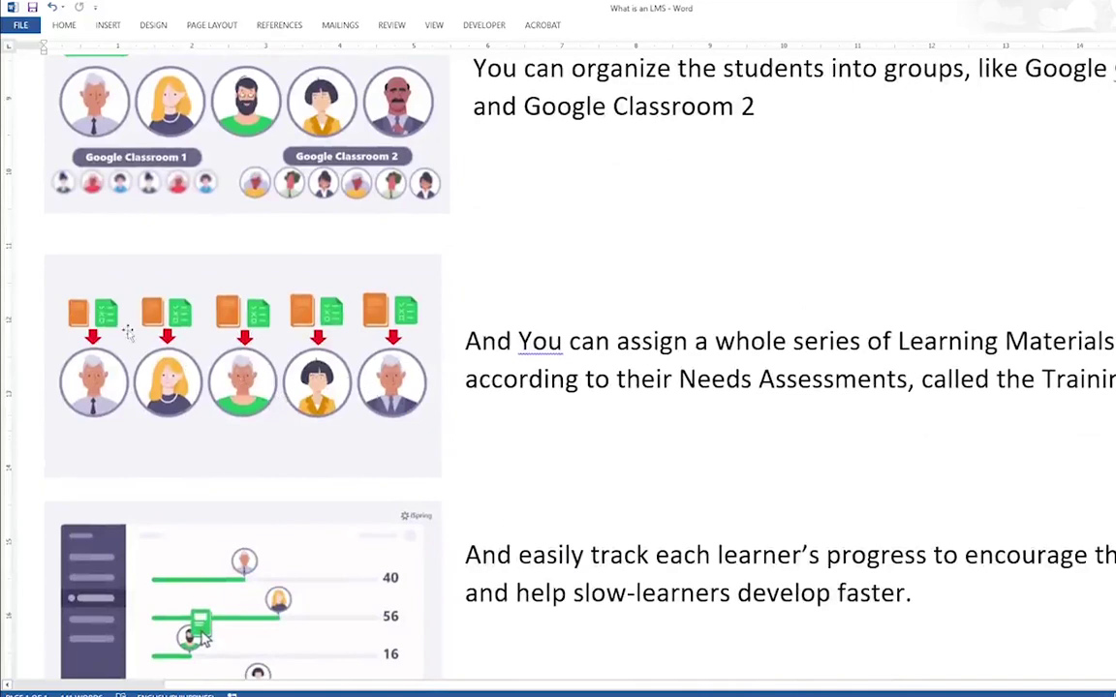
pyautogui.scroll(-6, 387, 349)
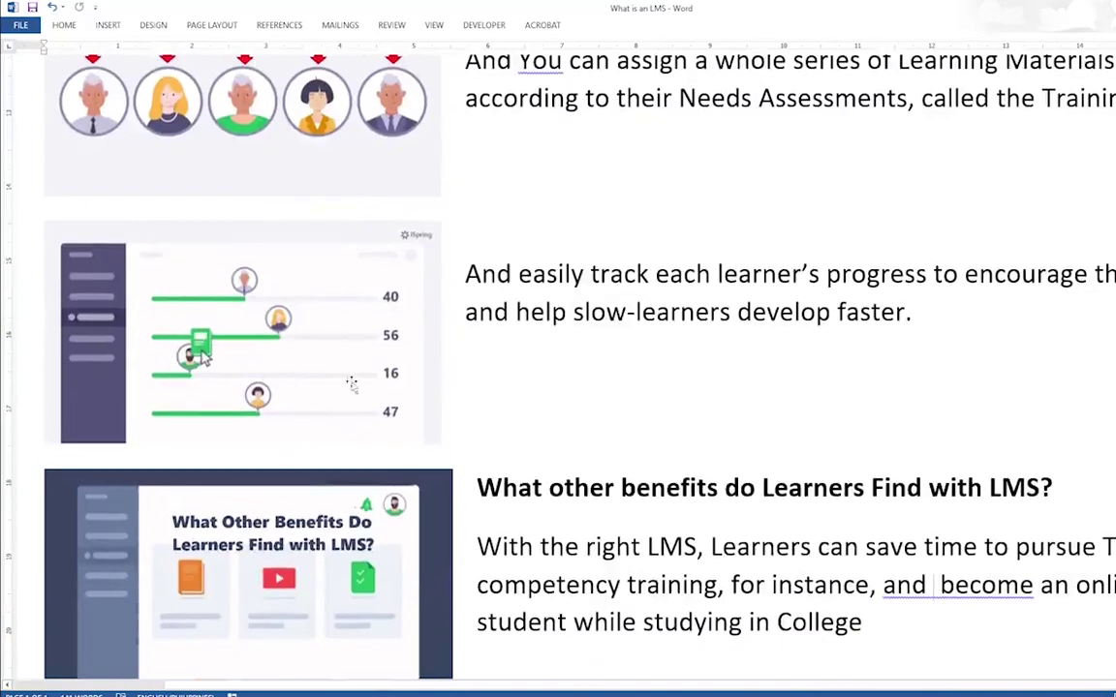
pyautogui.scroll(-8, 775, 394)
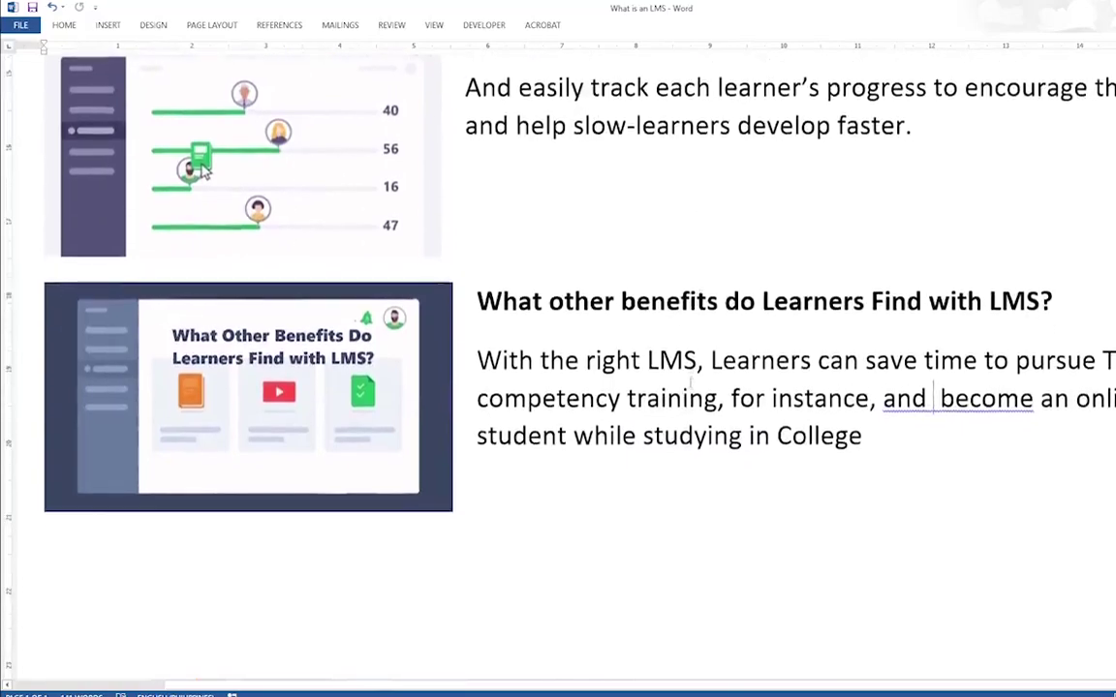
pyautogui.scroll(7, 775, 394)
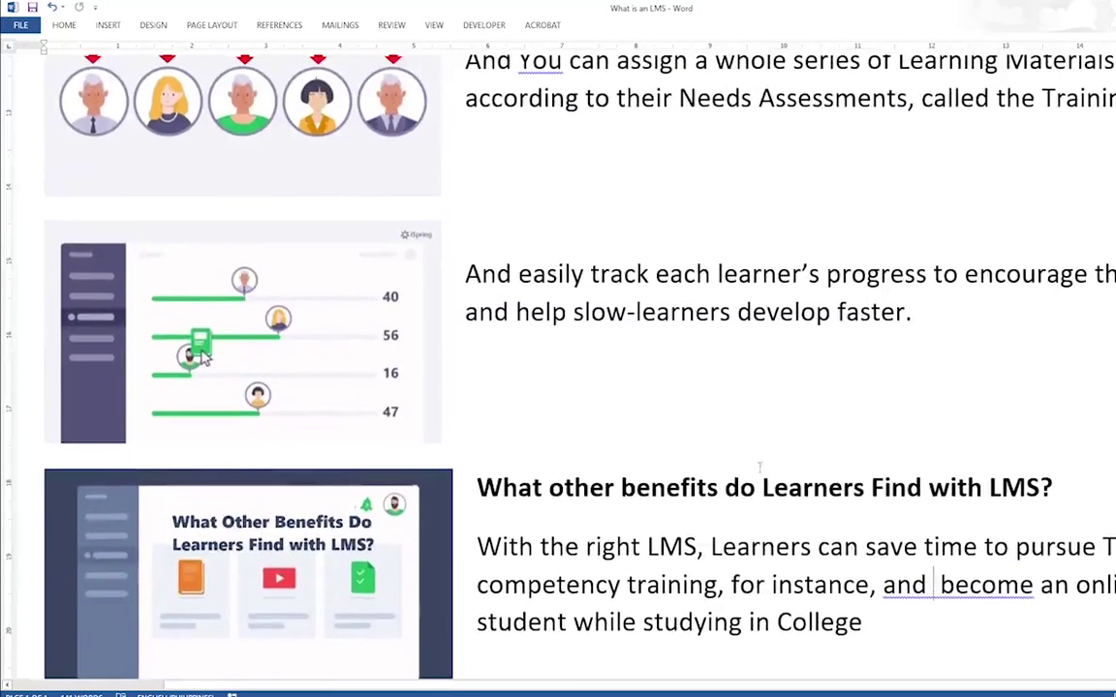
pyautogui.scroll(-3, 755, 461)
pyautogui.scroll(20, 756, 461)
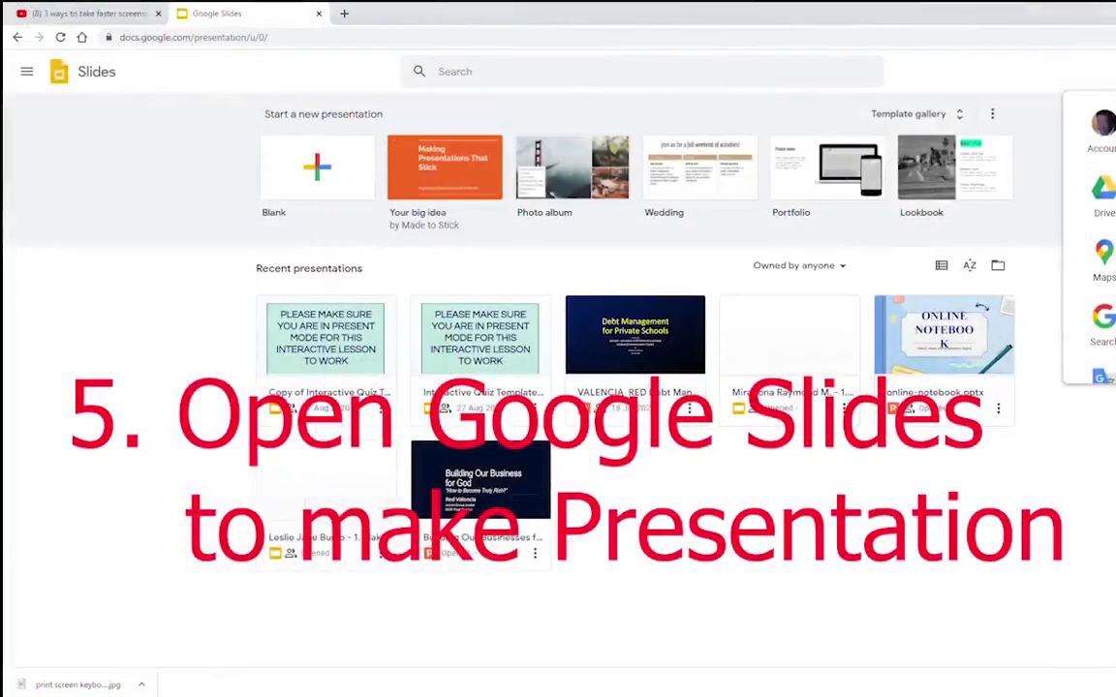
pyautogui.scroll(-1, 1003, 286)
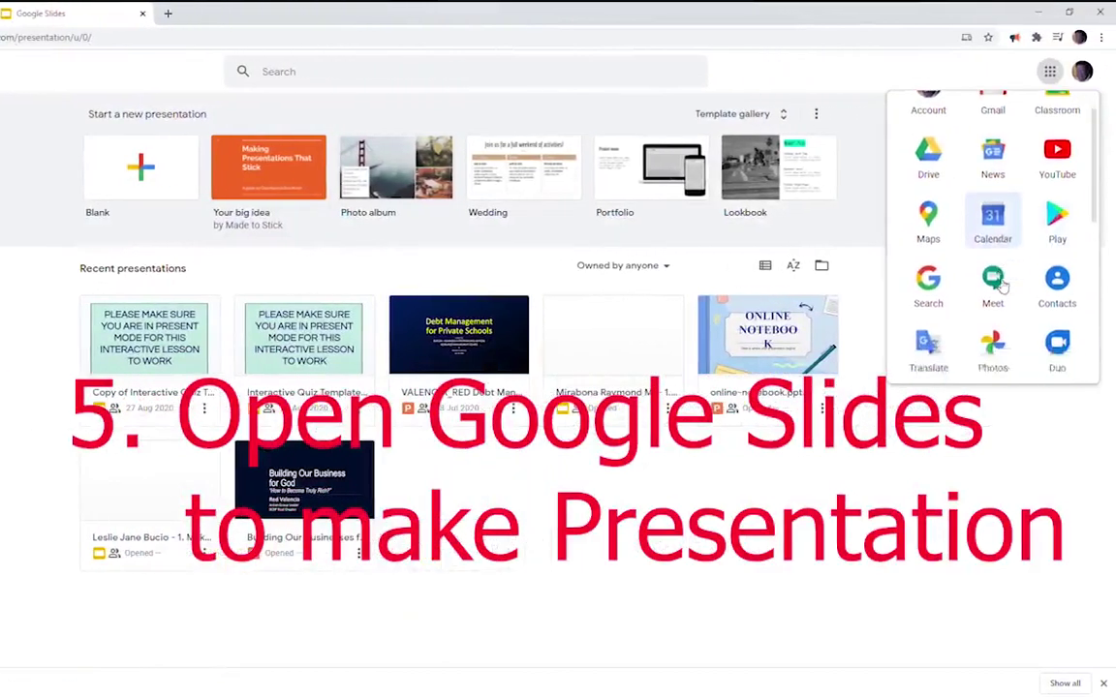
pyautogui.scroll(-1, 1008, 290)
pyautogui.scroll(1, 1027, 302)
pyautogui.scroll(-2, 1028, 304)
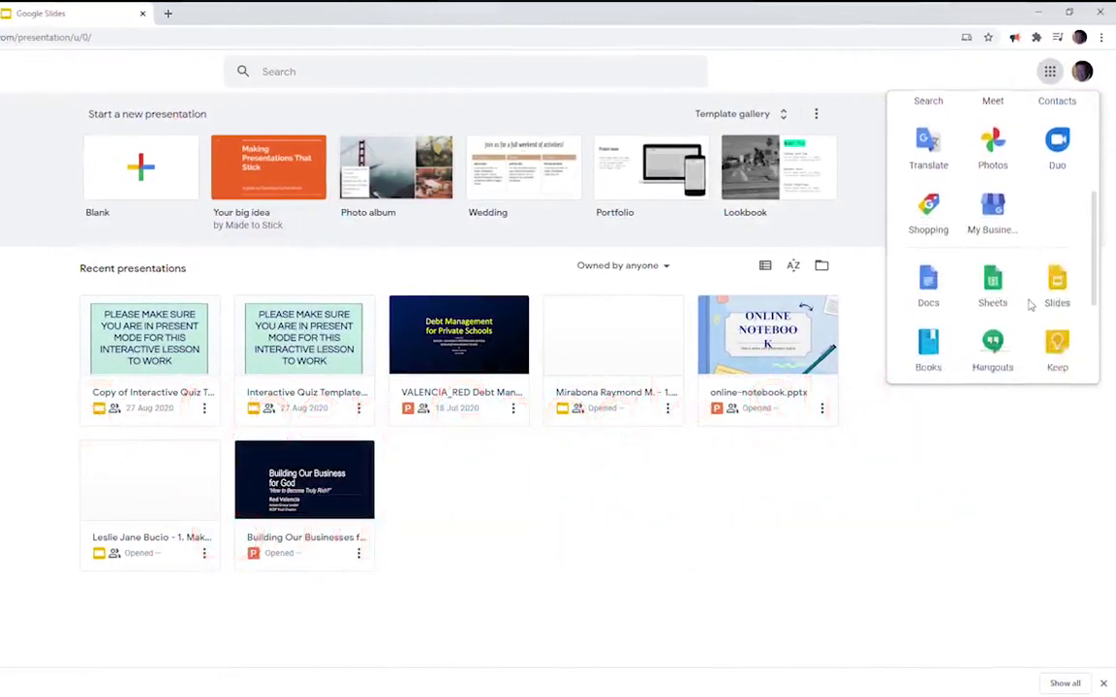
pyautogui.scroll(2, 1075, 281)
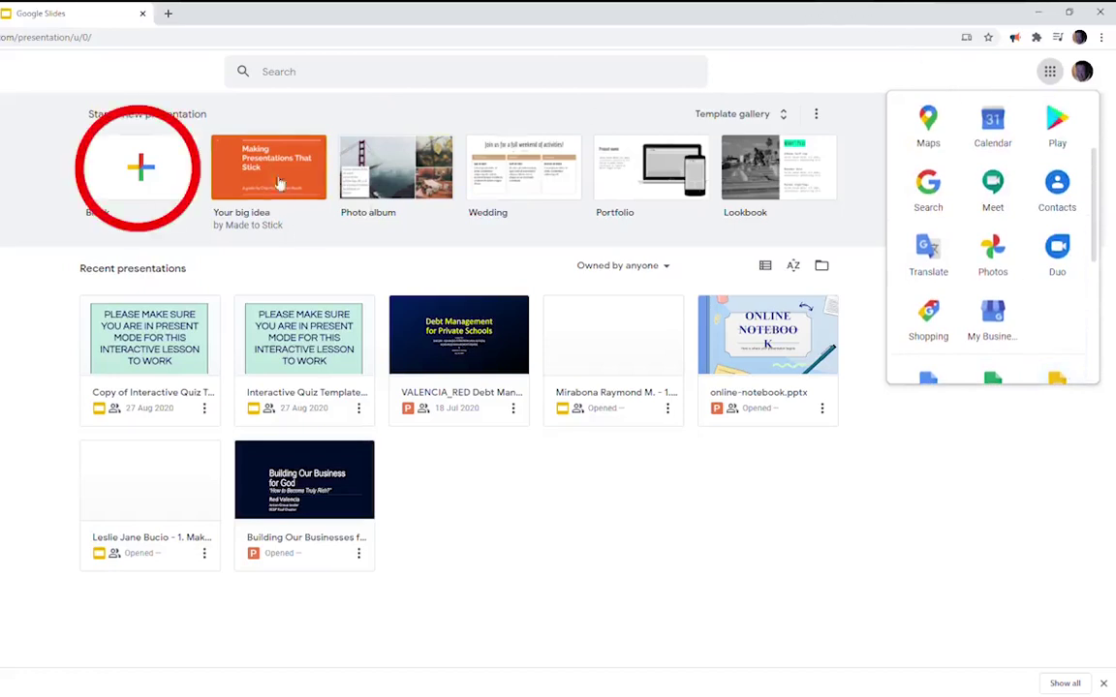
pyautogui.click(142, 170)
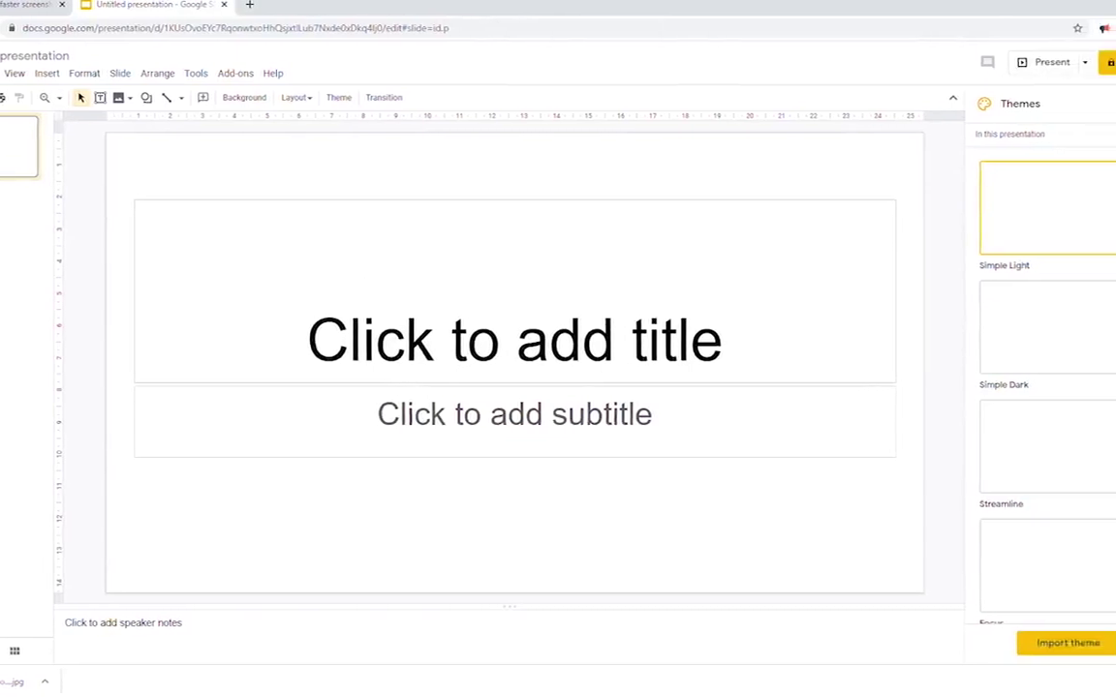
# Step: Delete the title and subtitle placeholders from slide 1
pyautogui.click(315, 219)
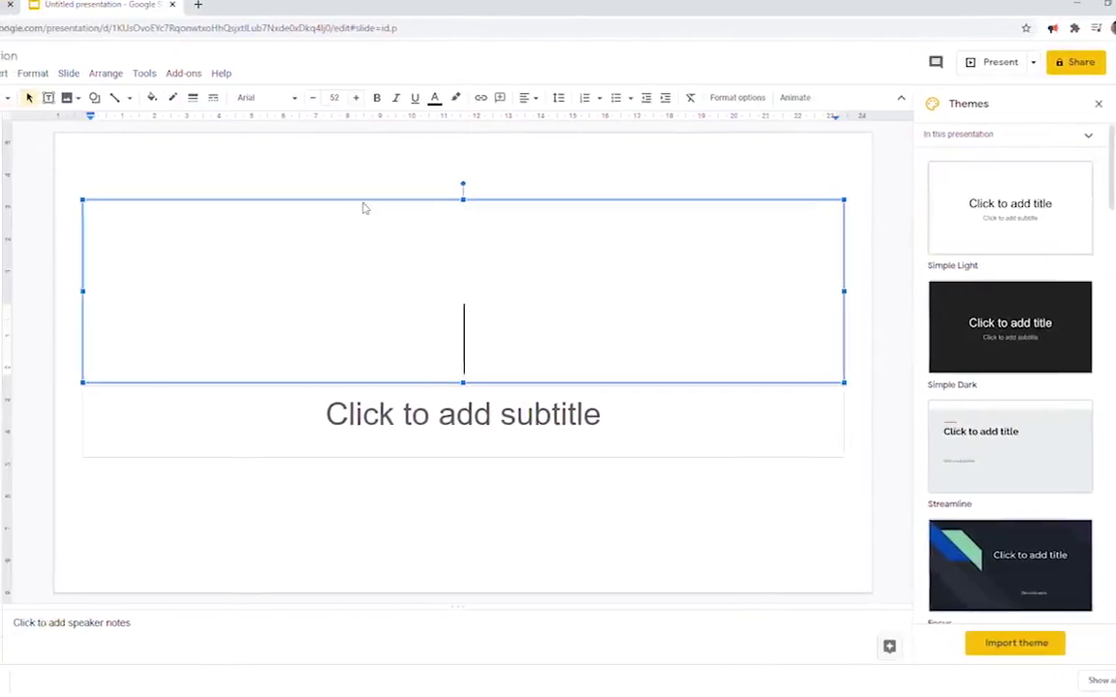
pyautogui.press('Escape')
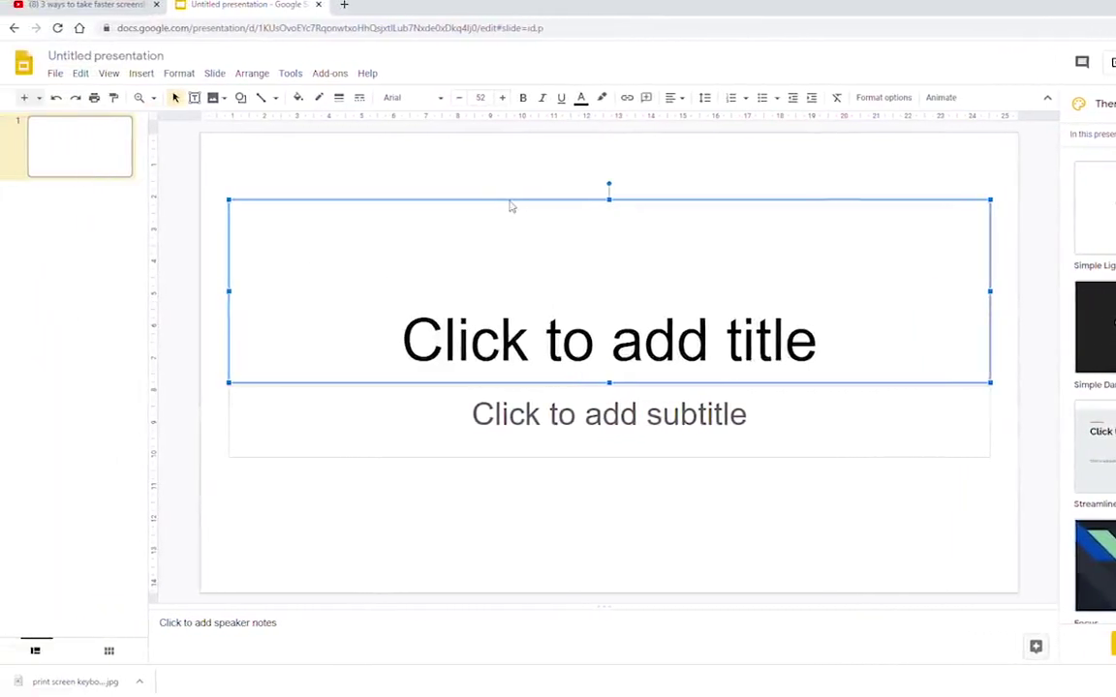
pyautogui.press('Delete')
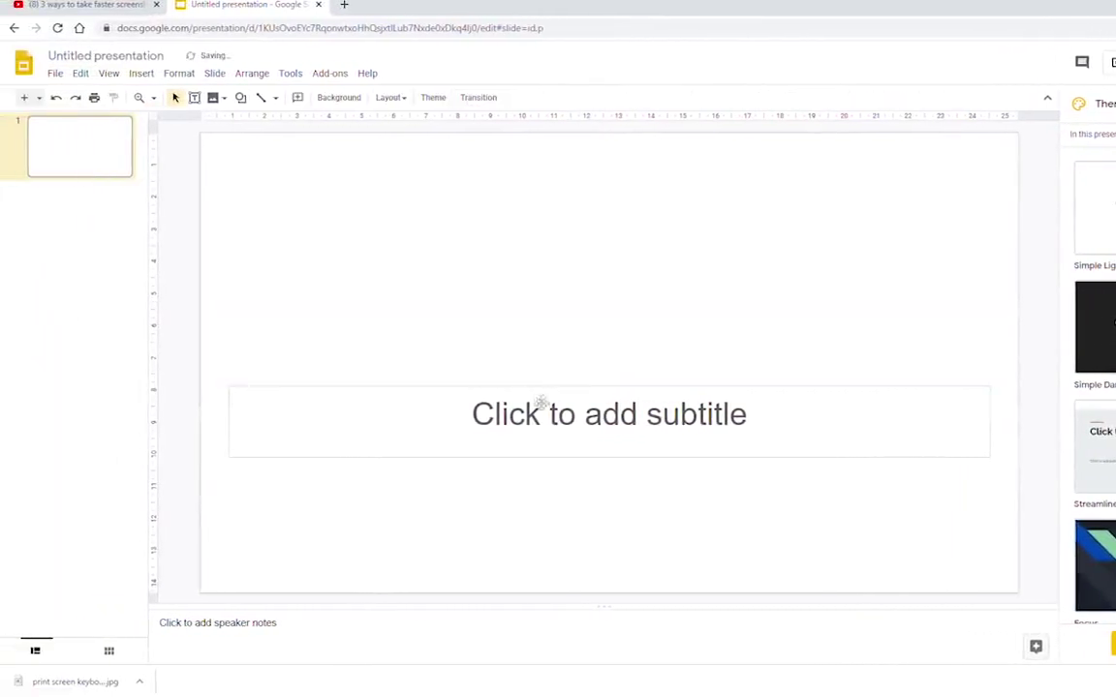
pyautogui.click(526, 387)
pyautogui.press('Delete')
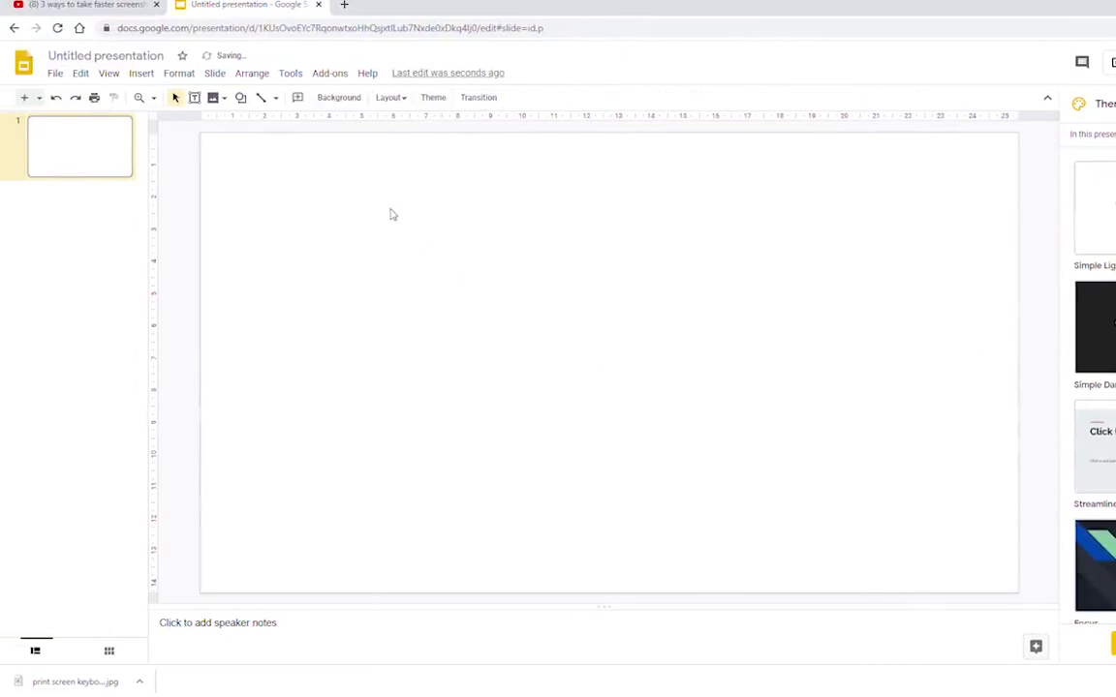
# Step: Bring up the Insert menu's image options, then dismiss them
pyautogui.click(141, 73)
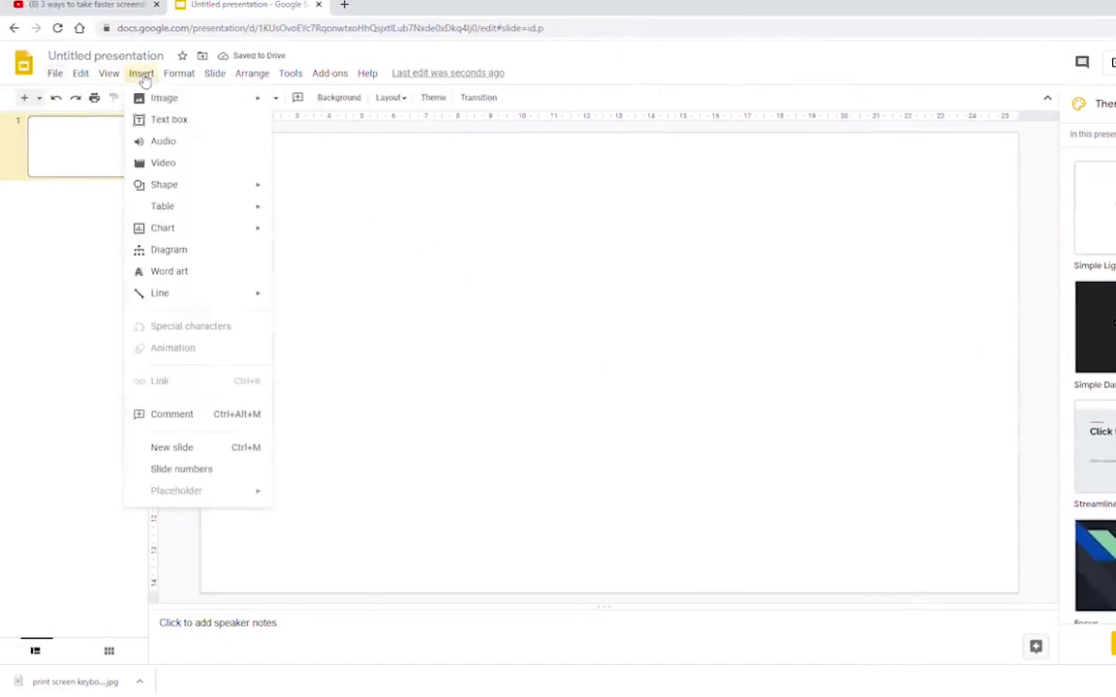
pyautogui.moveTo(139, 98)
pyautogui.press('Escape')
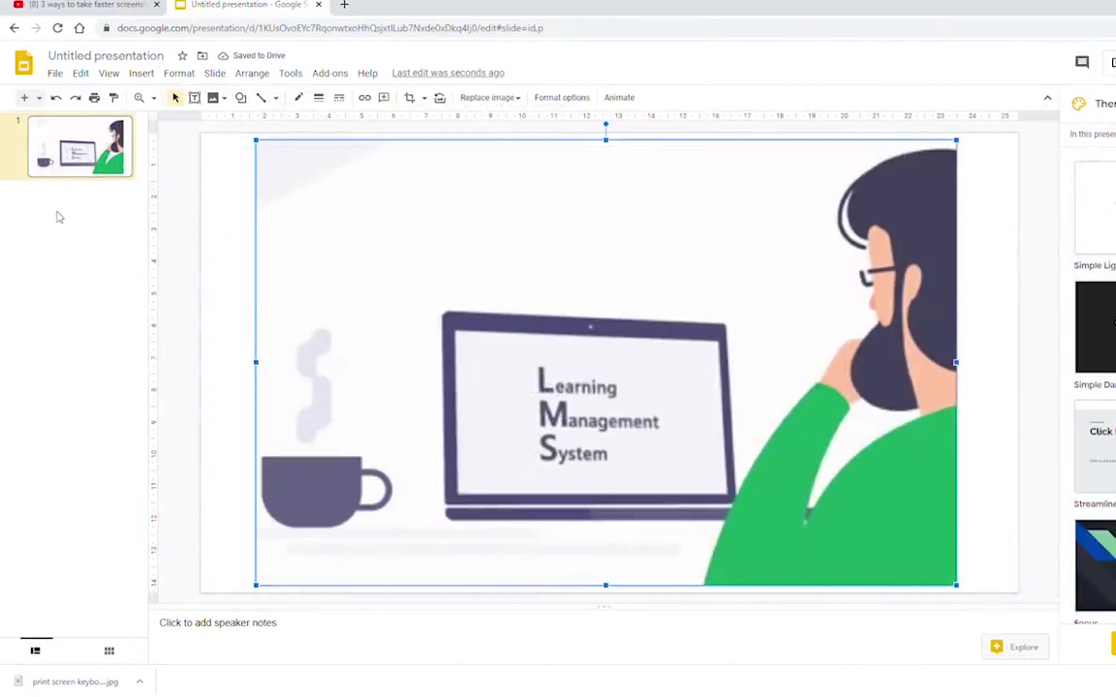
# Step: Add a new slide 2 and delete its title and body placeholders
pyautogui.rightClick(57, 218)
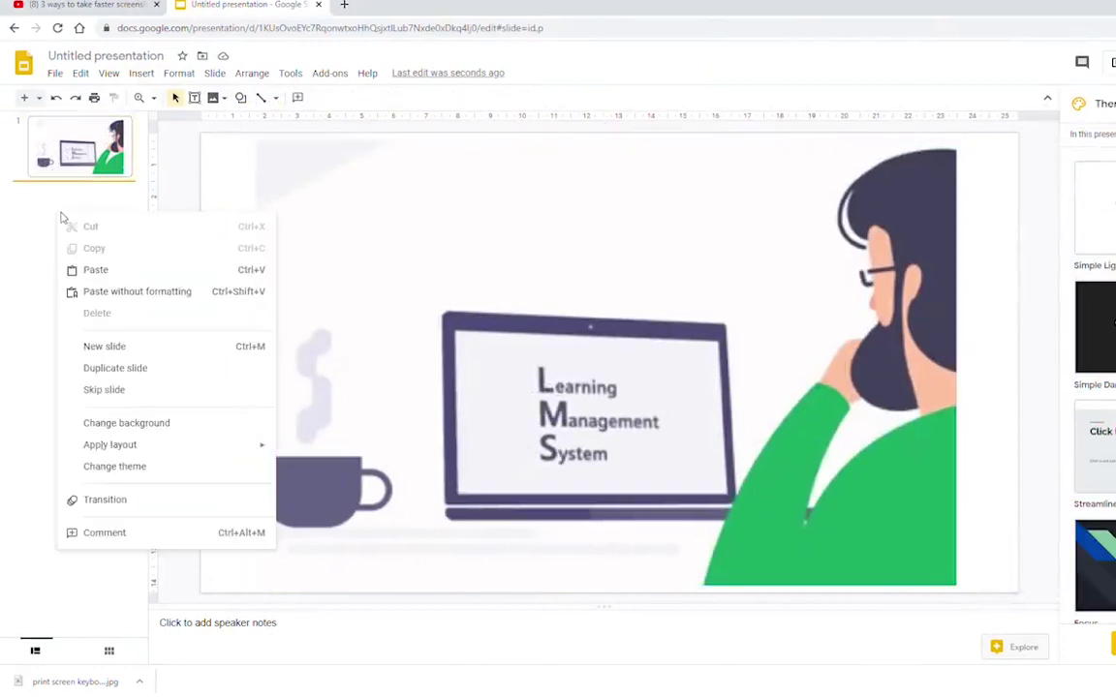
pyautogui.click(121, 349)
pyautogui.press('Delete')
pyautogui.click(438, 244)
pyautogui.press('Escape')
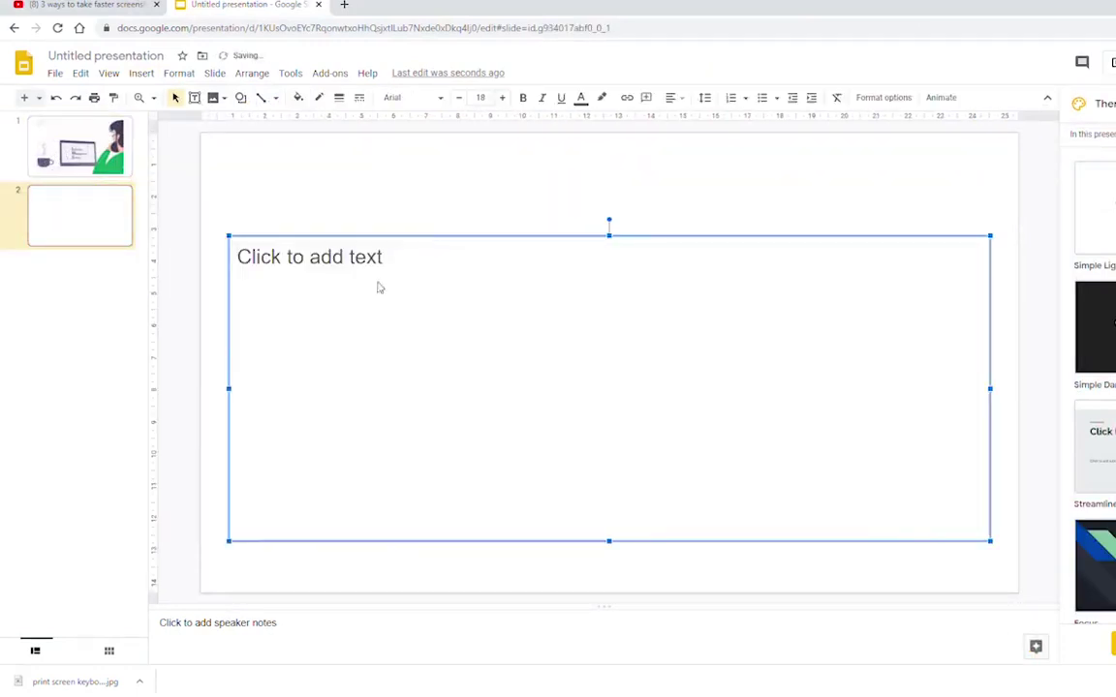
pyautogui.press('Delete')
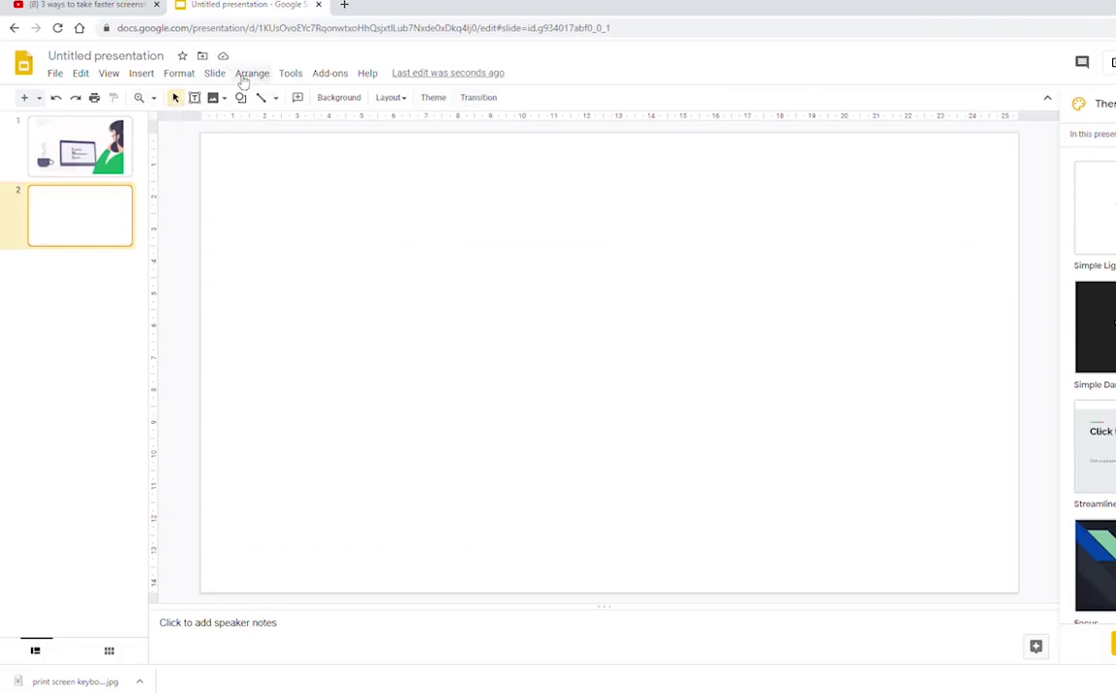
# Step: Upload the S02 file-icons picture onto slide 2 and center it
pyautogui.click(151, 74)
pyautogui.moveTo(142, 101)
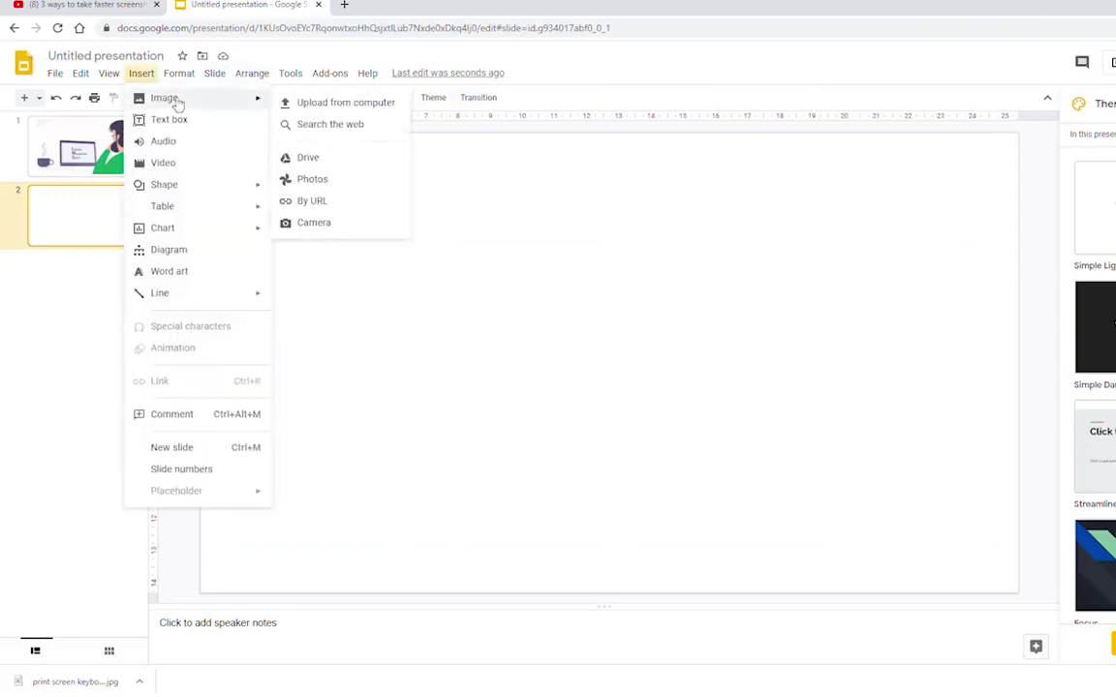
pyautogui.click(356, 107)
pyautogui.doubleClick(513, 334)
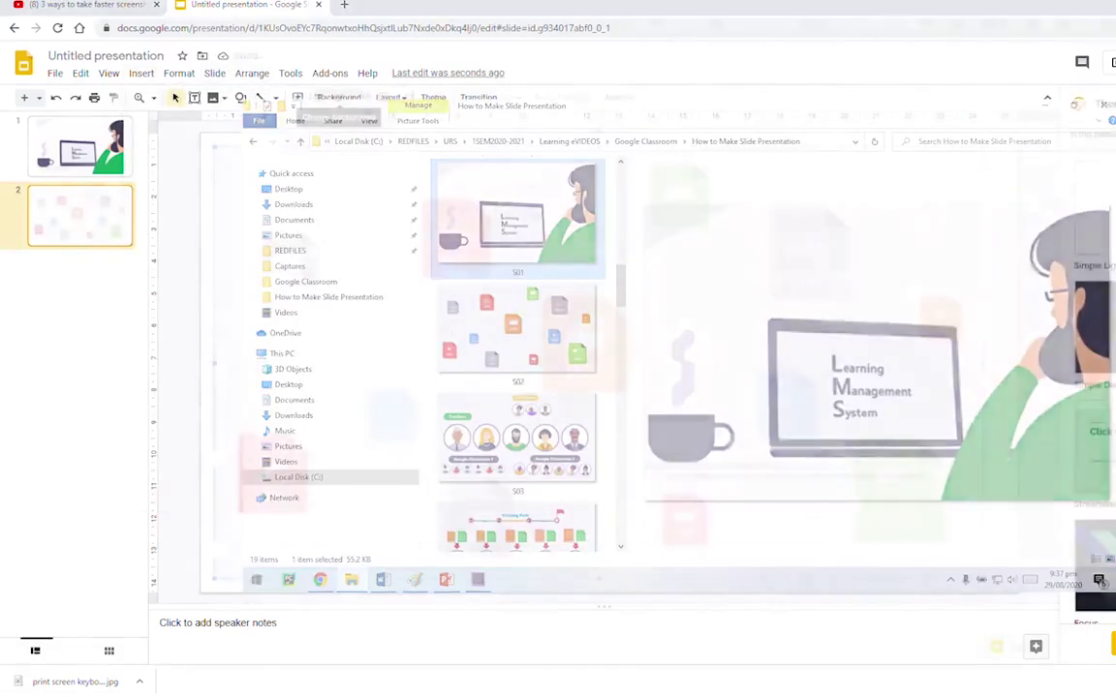
pyautogui.moveTo(890, 438); pyautogui.dragTo(898, 438)
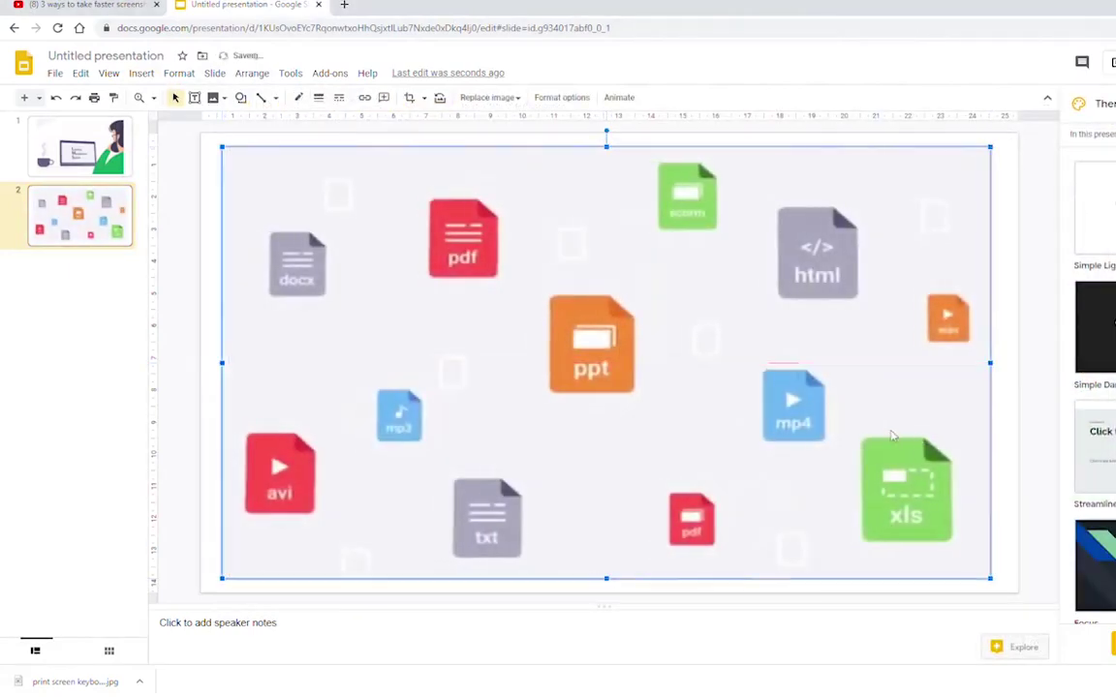
pyautogui.click(92, 242)
# Step: Duplicate slide 2 as slide 3 and swap in the centered teachers and classrooms picture
pyautogui.rightClick(95, 229)
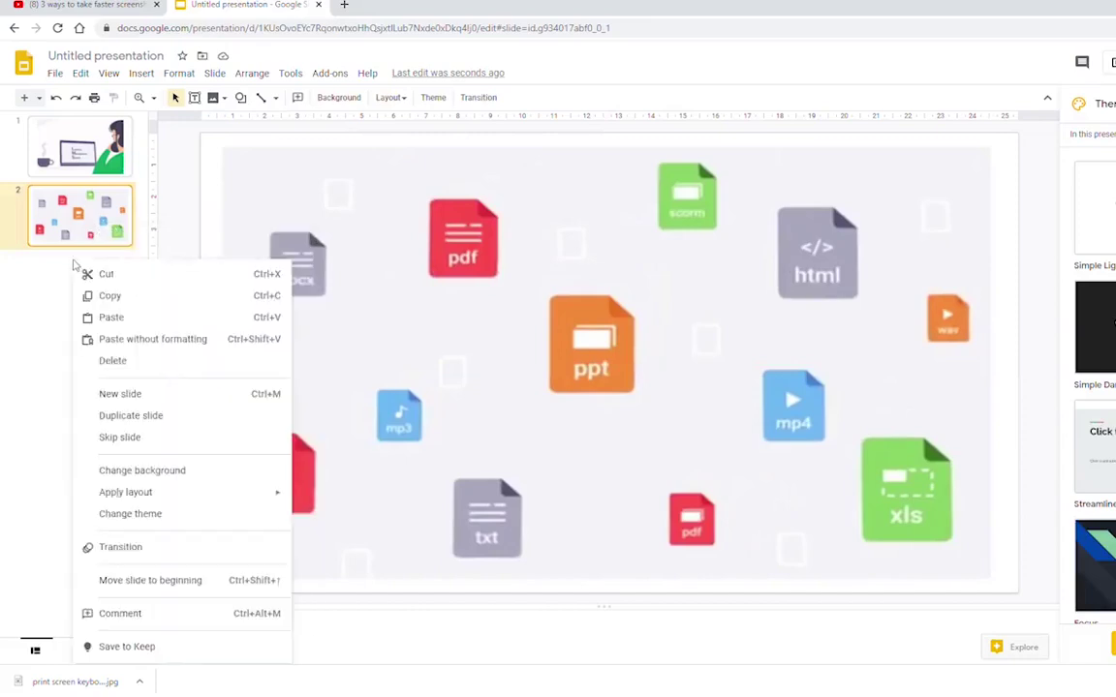
pyautogui.click(107, 317)
pyautogui.click(452, 337)
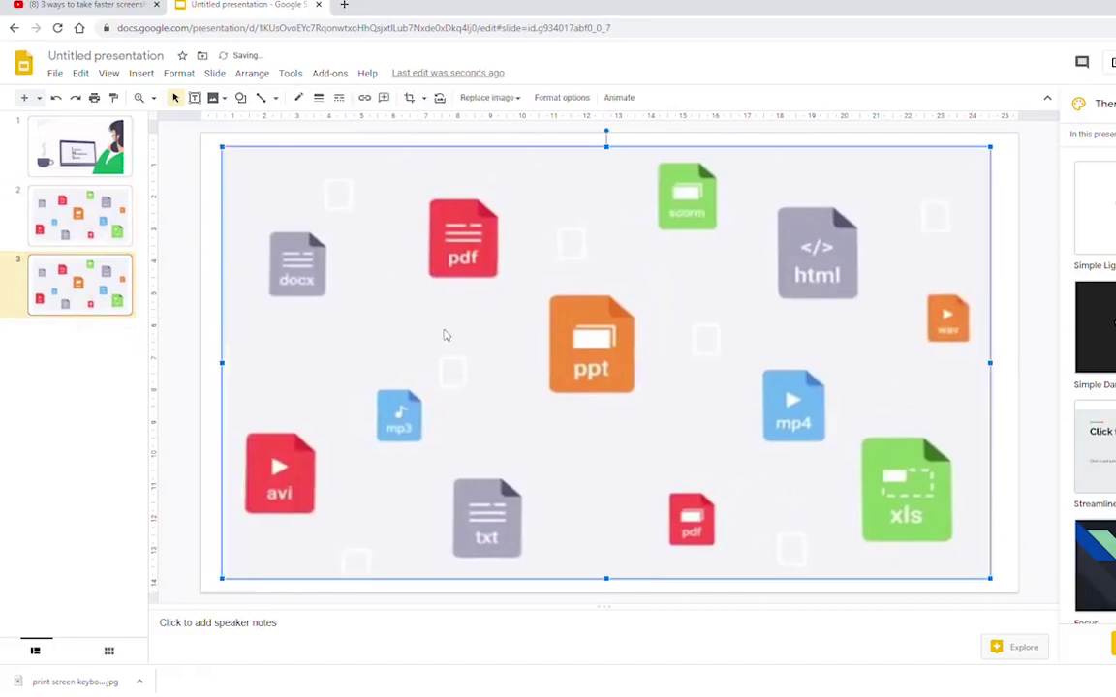
pyautogui.press('Delete')
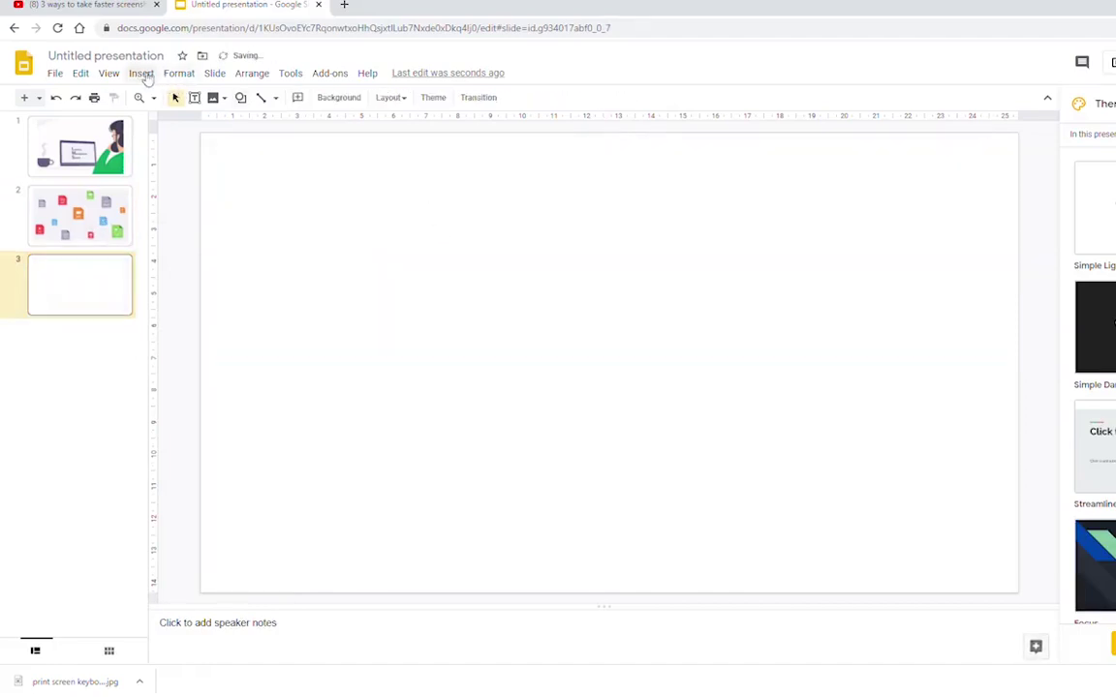
pyautogui.click(141, 74)
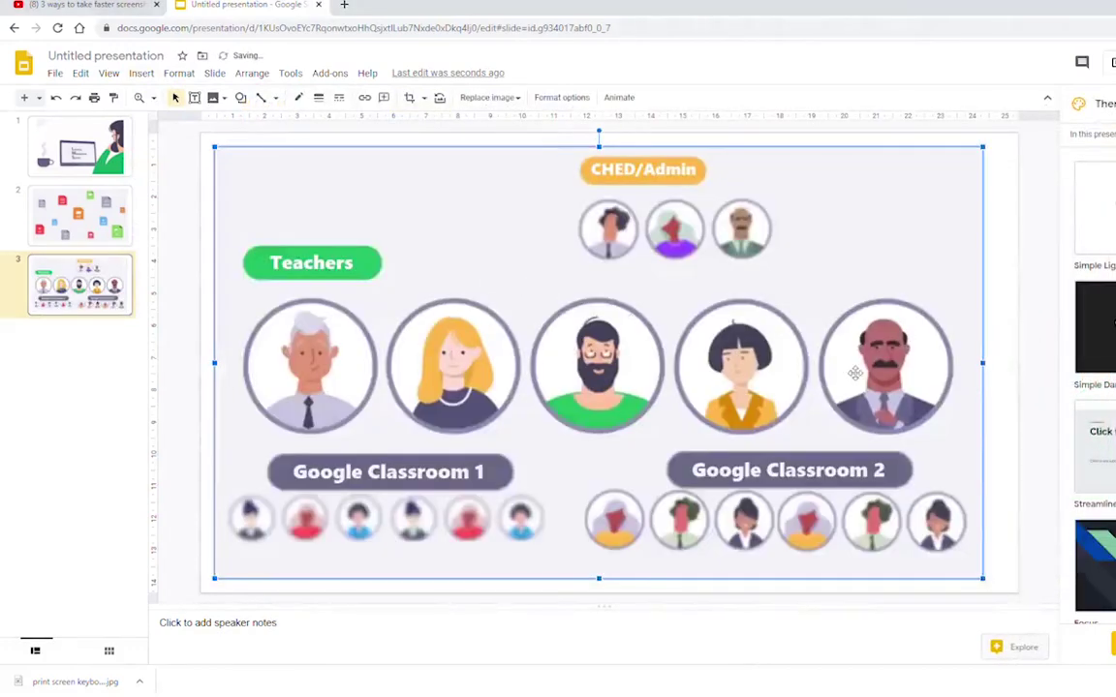
pyautogui.moveTo(855, 373); pyautogui.dragTo(869, 361)
# Step: Paste a copy of slide 2 as slide 4 with the centered S04 Training Path picture
pyautogui.rightClick(85, 345)
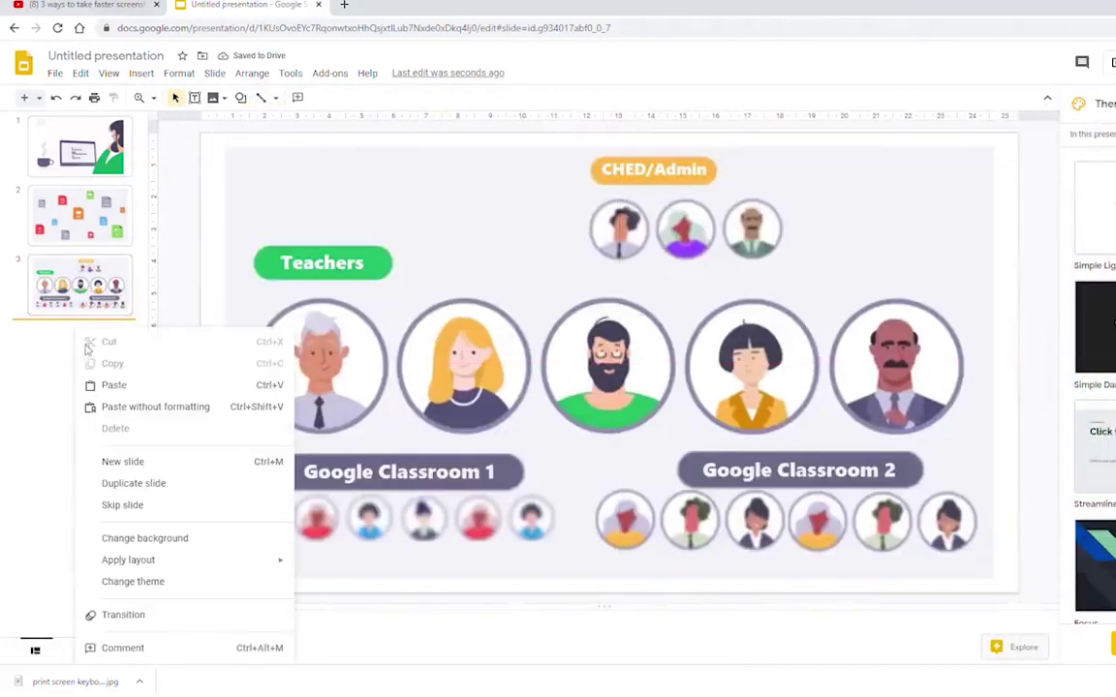
pyautogui.click(112, 385)
pyautogui.click(549, 247)
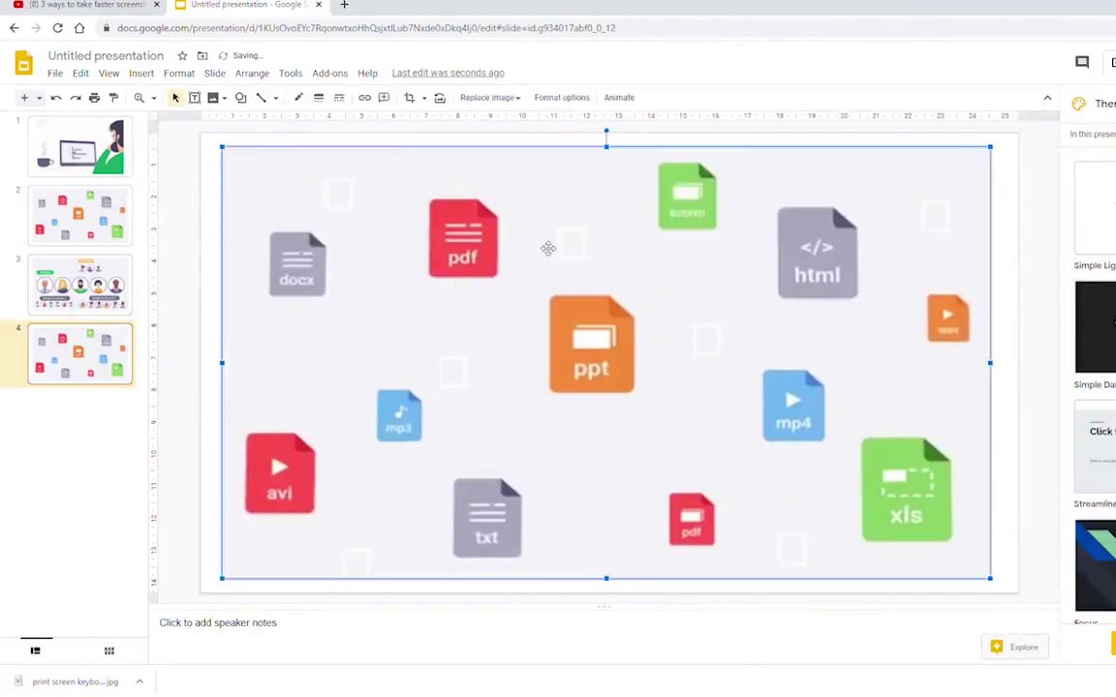
pyautogui.press('Delete')
pyautogui.click(141, 72)
pyautogui.moveTo(161, 97)
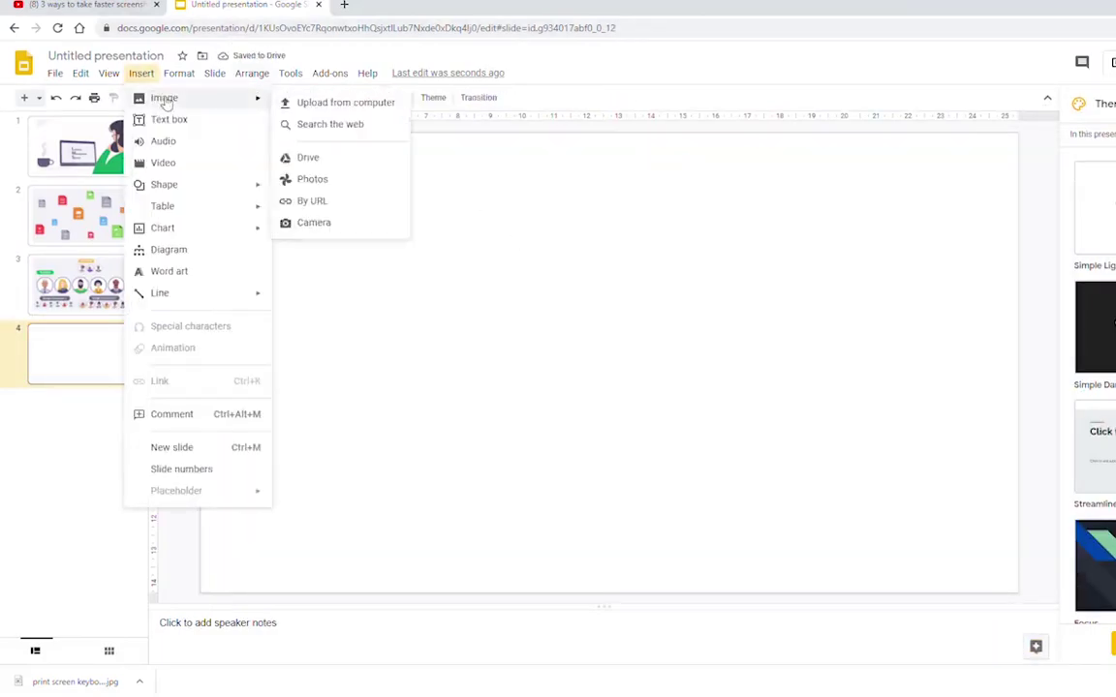
pyautogui.click(329, 100)
pyautogui.doubleClick(475, 198)
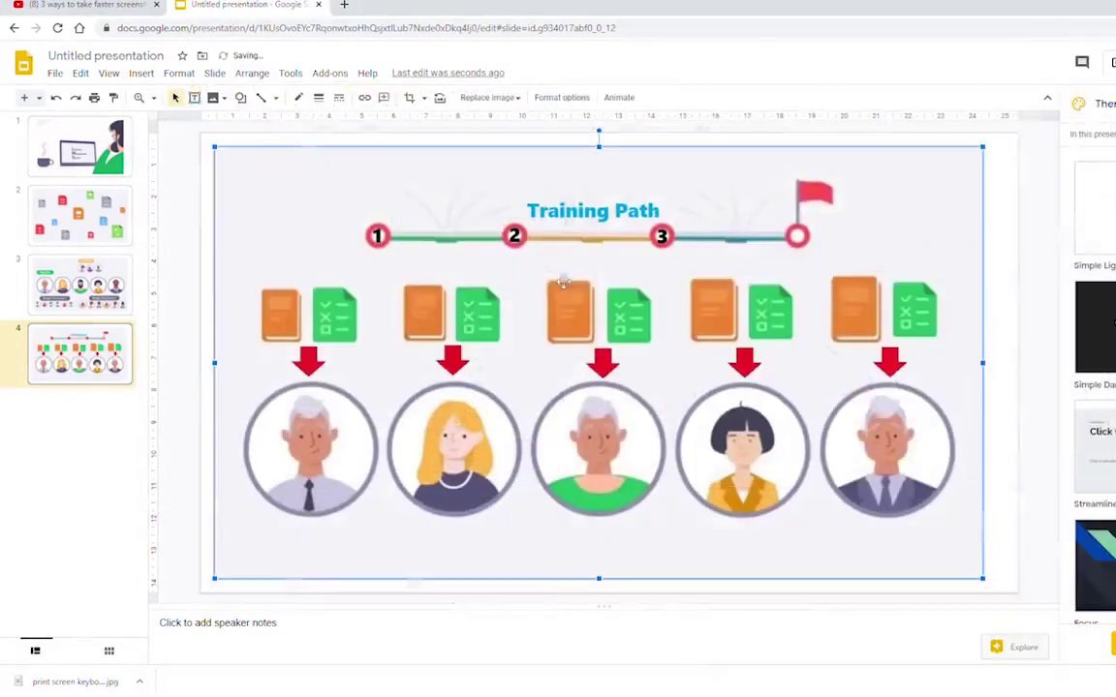
pyautogui.moveTo(592, 280); pyautogui.dragTo(602, 279)
# Step: Paste slide 5 and replace its picture with the uploaded S05 progress-bars image
pyautogui.rightClick(88, 392)
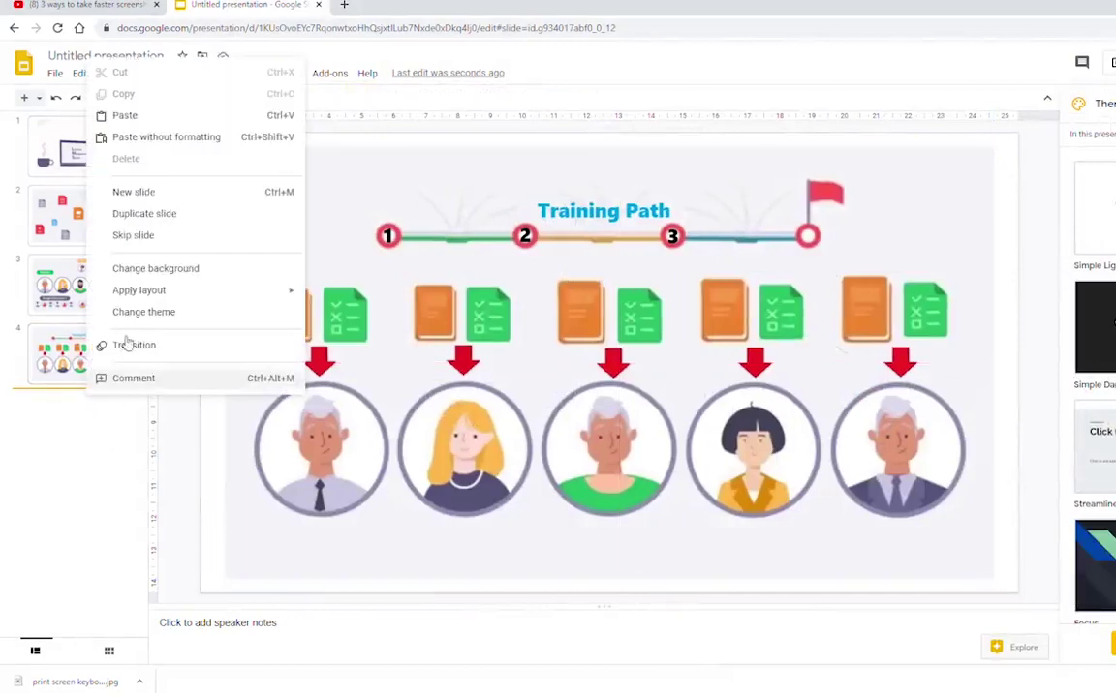
pyautogui.click(132, 133)
pyautogui.click(242, 194)
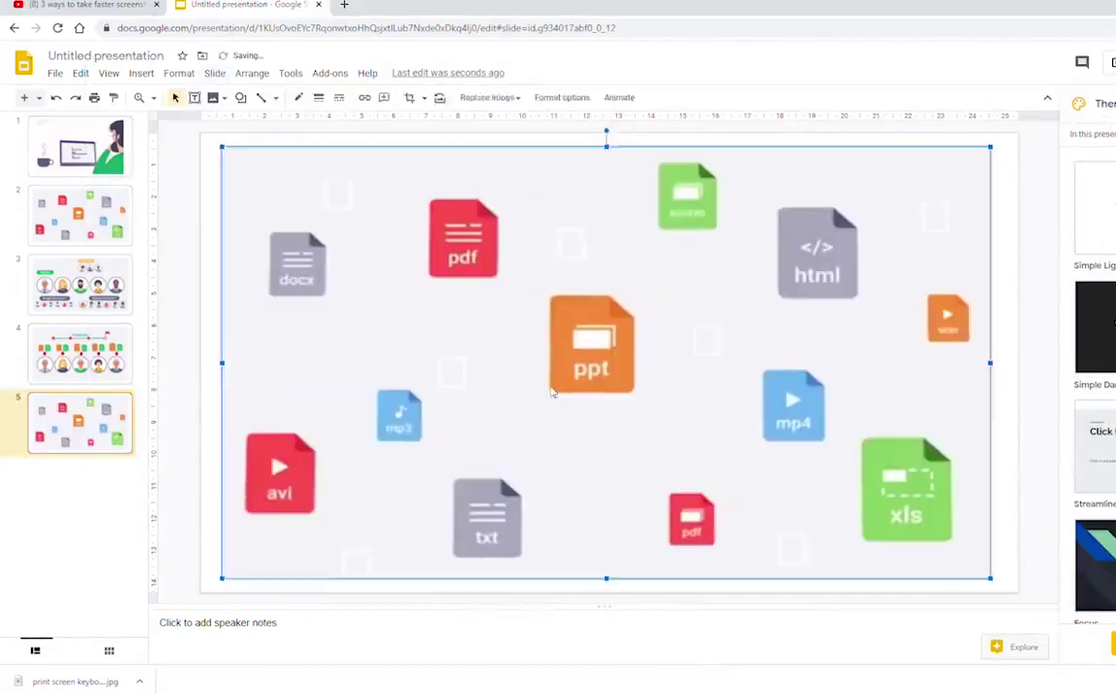
pyautogui.press('Delete')
pyautogui.click(141, 73)
pyautogui.moveTo(155, 99)
pyautogui.click(290, 104)
pyautogui.click(481, 316)
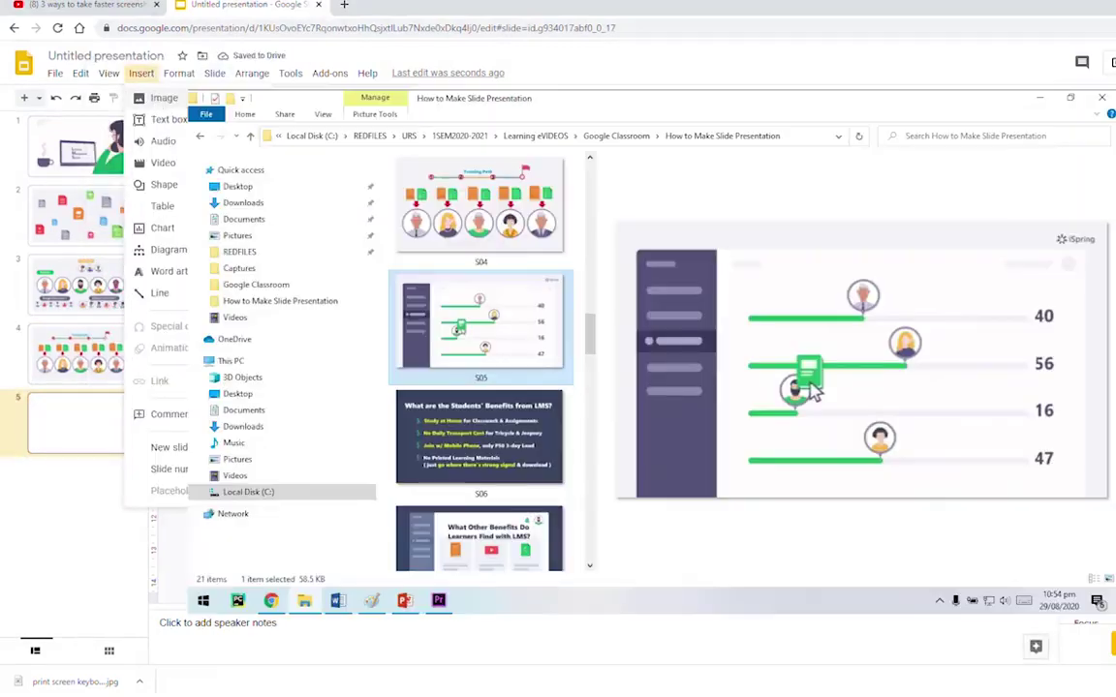
pyautogui.doubleClick(481, 317)
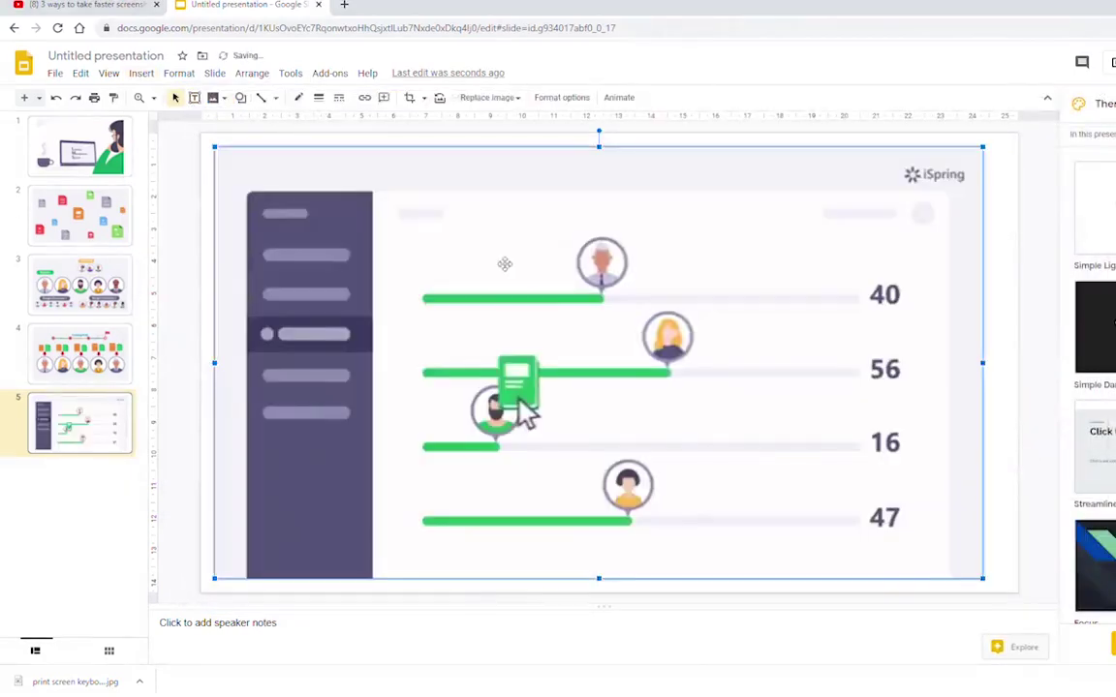
# Step: Add slides 6 and 7, centering the student benefits picture on slide 6
pyautogui.rightClick(123, 488)
pyautogui.click(145, 190)
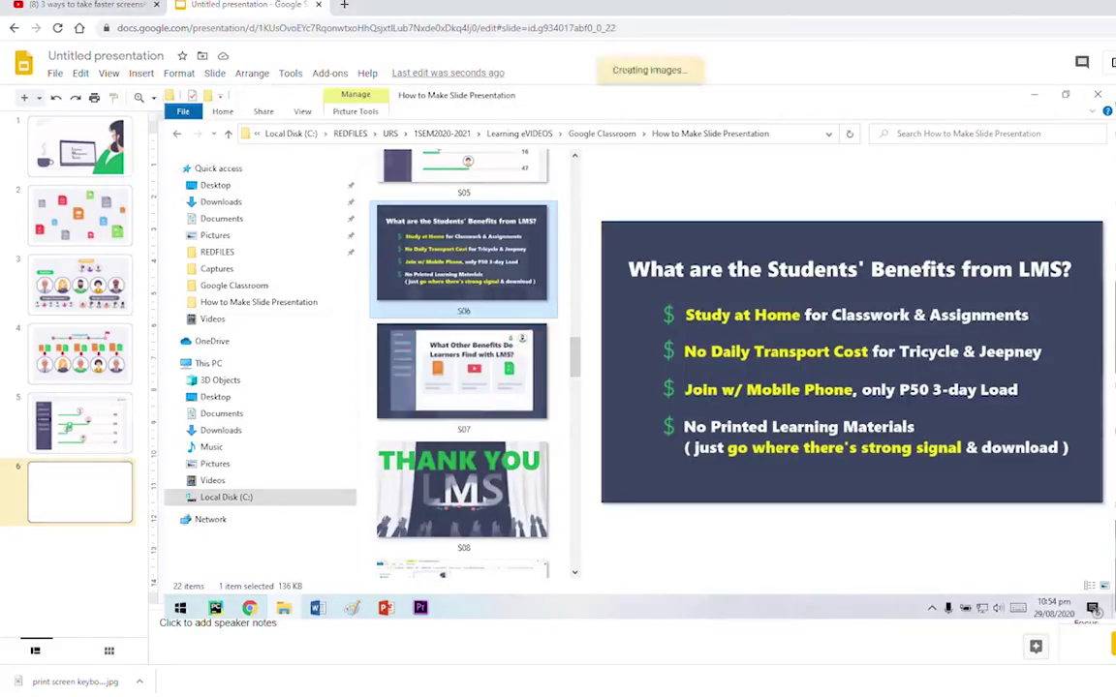
pyautogui.moveTo(540, 330); pyautogui.dragTo(547, 330)
pyautogui.rightClick(70, 539)
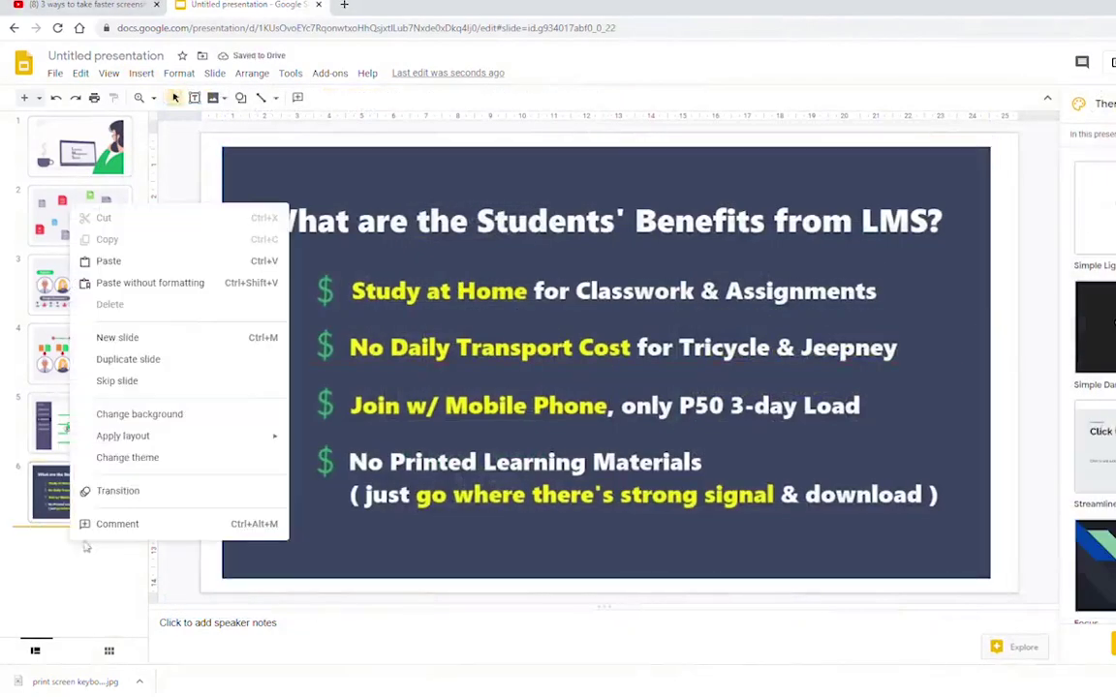
pyautogui.click(127, 261)
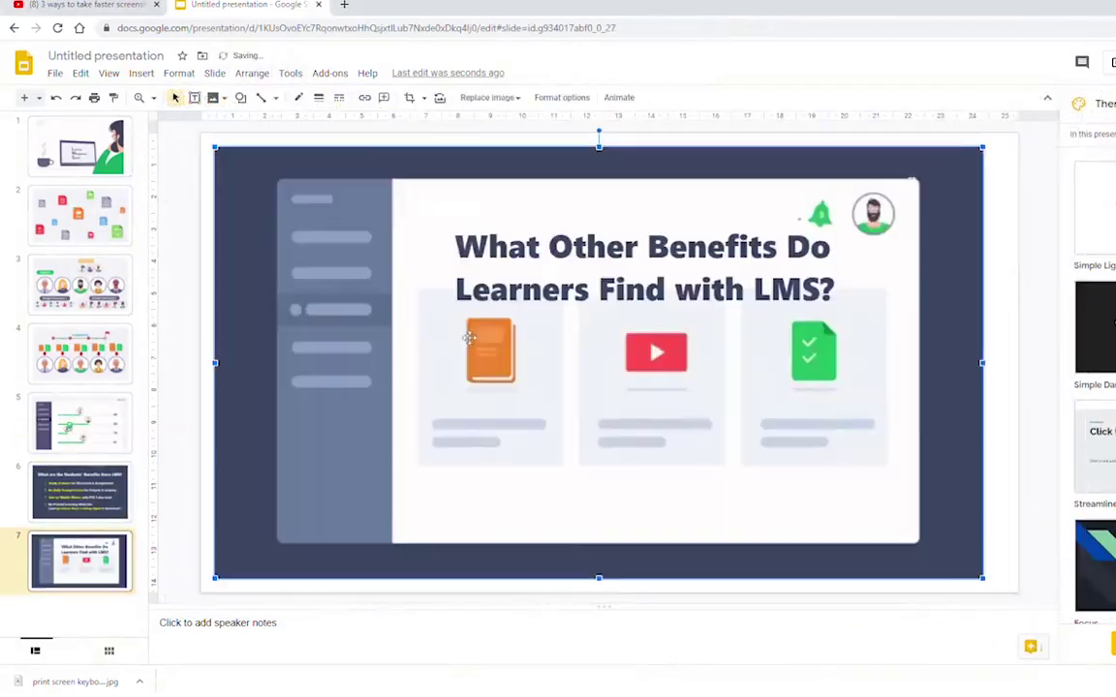
# Step: Add slide 8 after slide 7 with the THANK YOU picture uploaded from the computer
pyautogui.rightClick(101, 611)
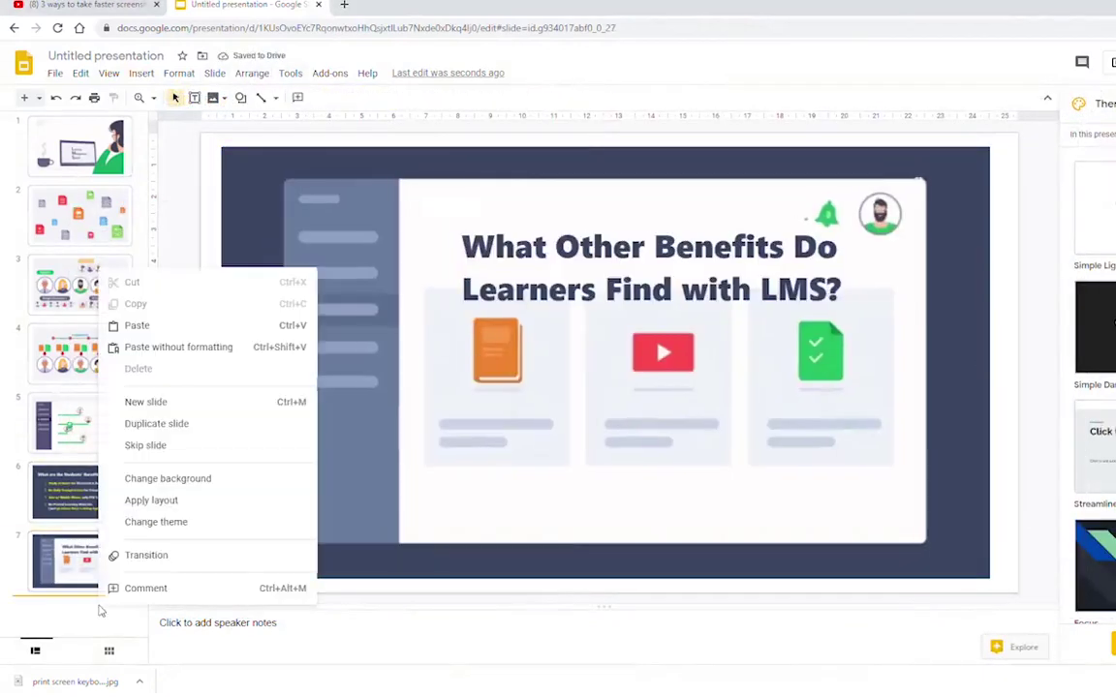
pyautogui.click(145, 326)
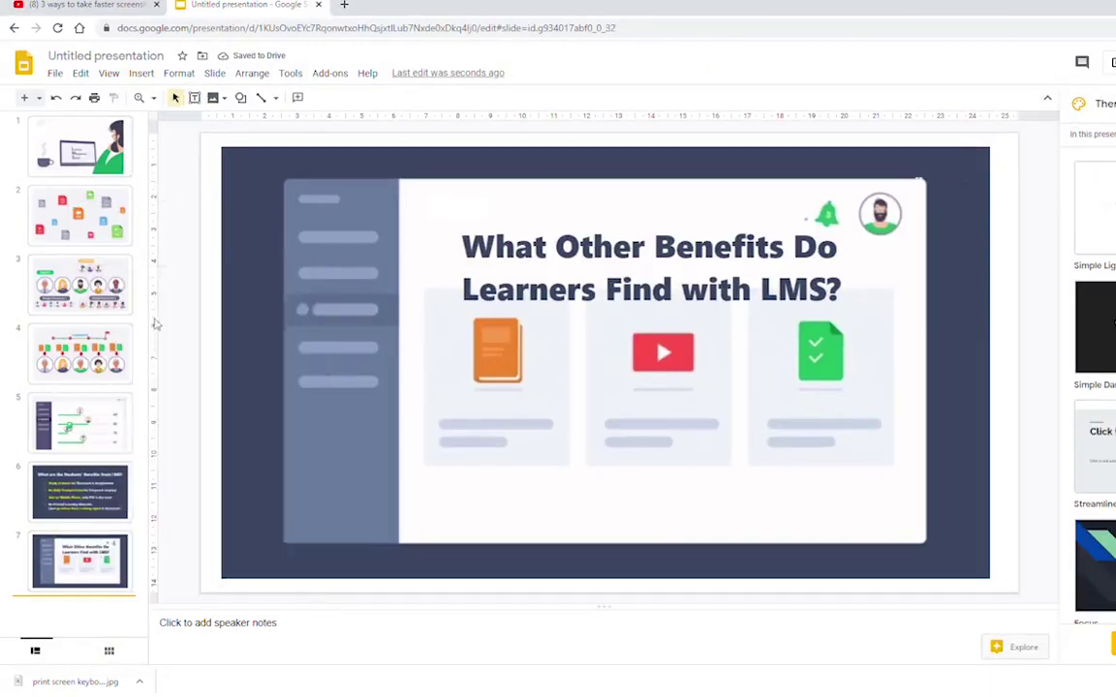
pyautogui.click(142, 73)
pyautogui.moveTo(210, 105)
pyautogui.click(317, 102)
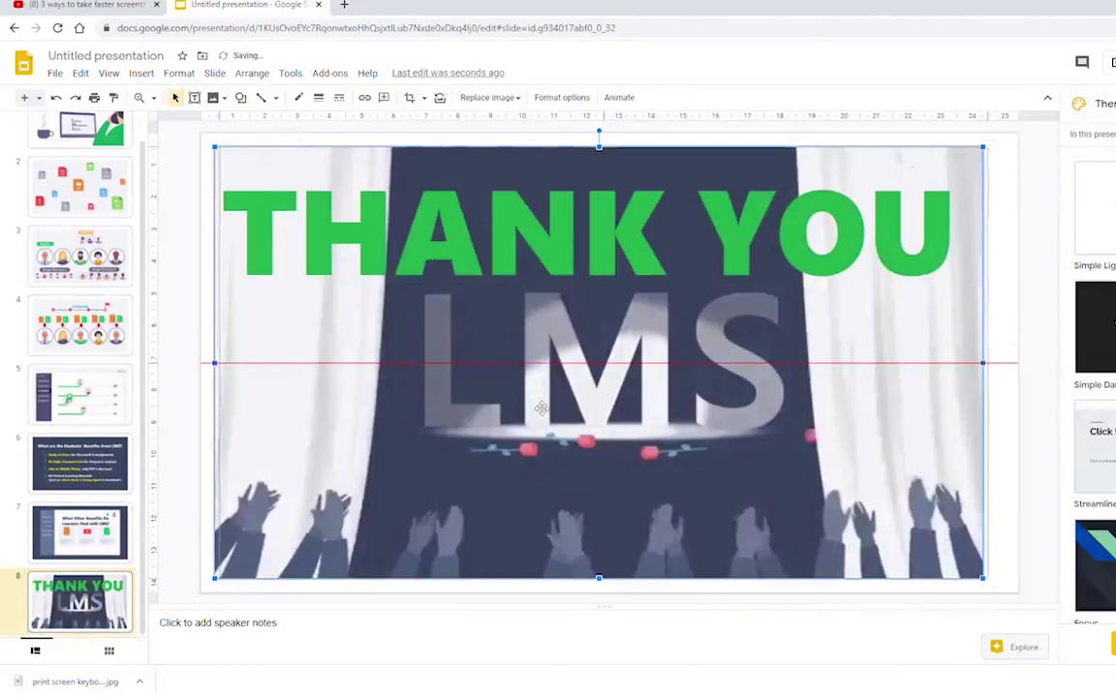
# Step: Rename the presentation to 'What is LMS'
pyautogui.press('Escape')
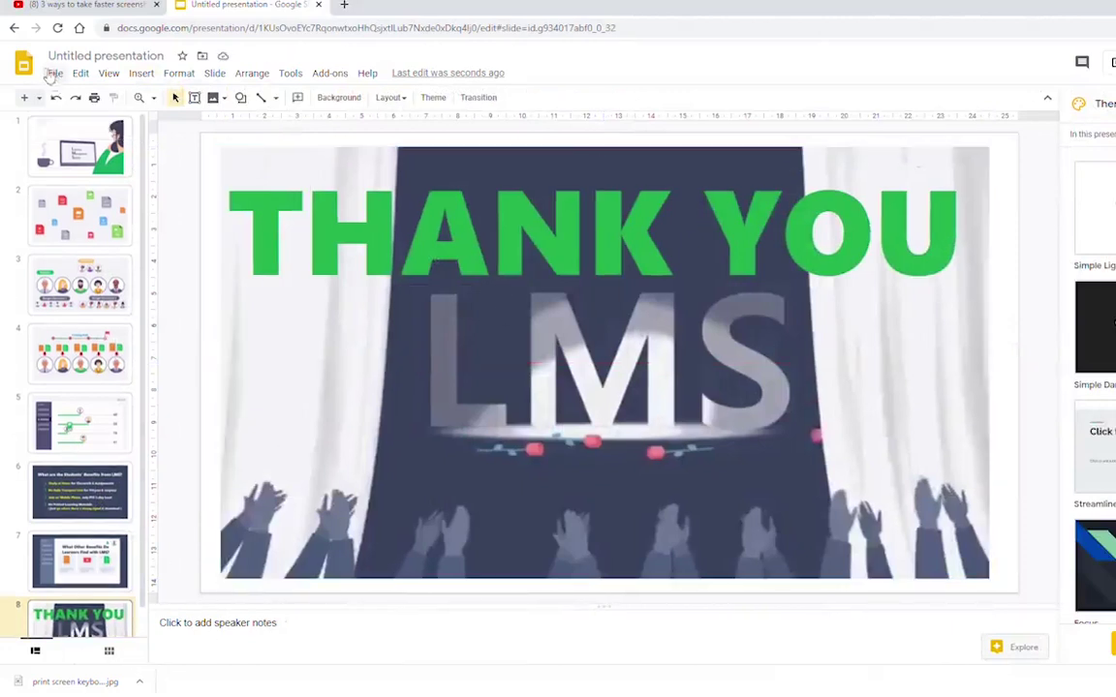
pyautogui.click(97, 56)
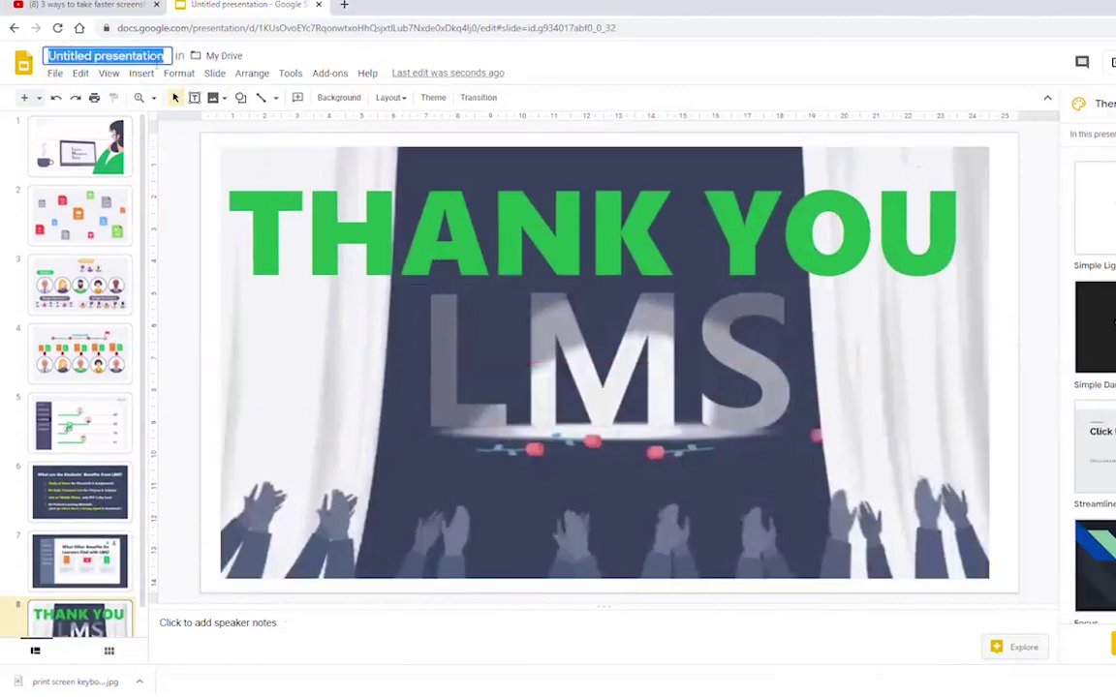
pyautogui.write('What is LMS')
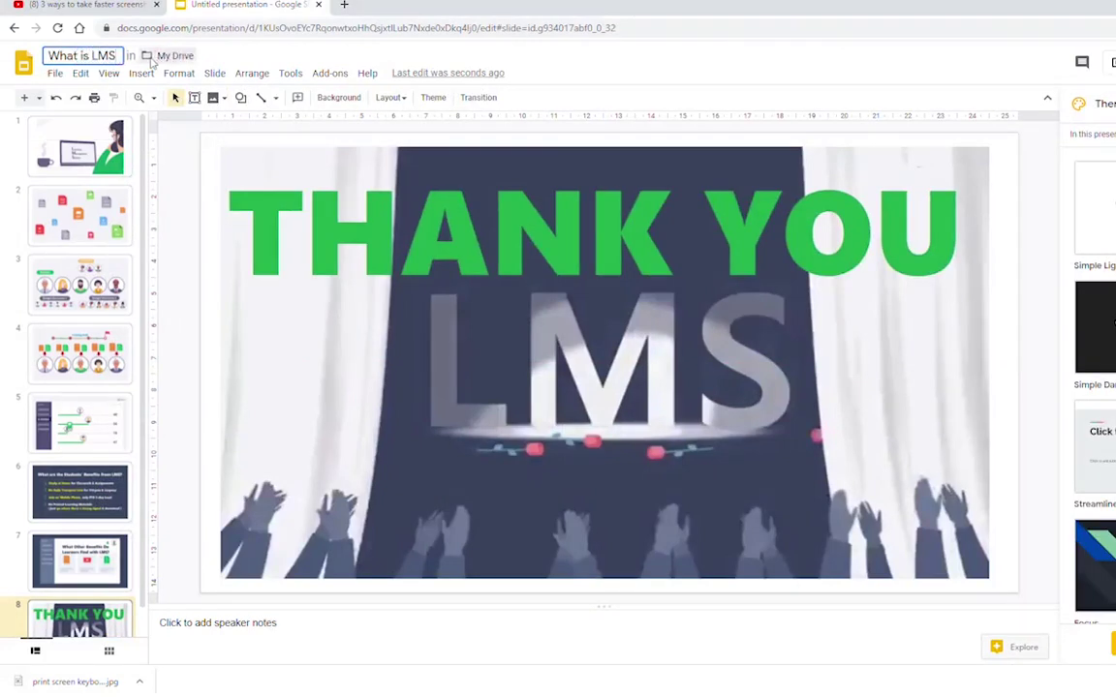
pyautogui.press('Return')
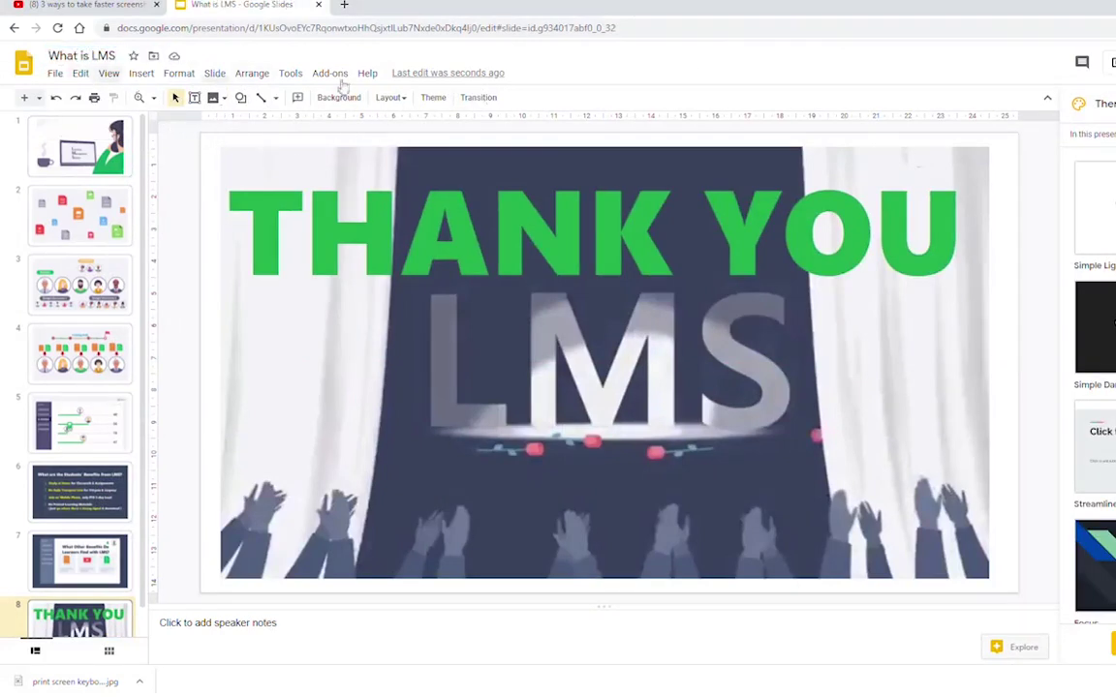
# Step: Download the deck as a Microsoft PowerPoint (.pptx) file
pyautogui.click(57, 76)
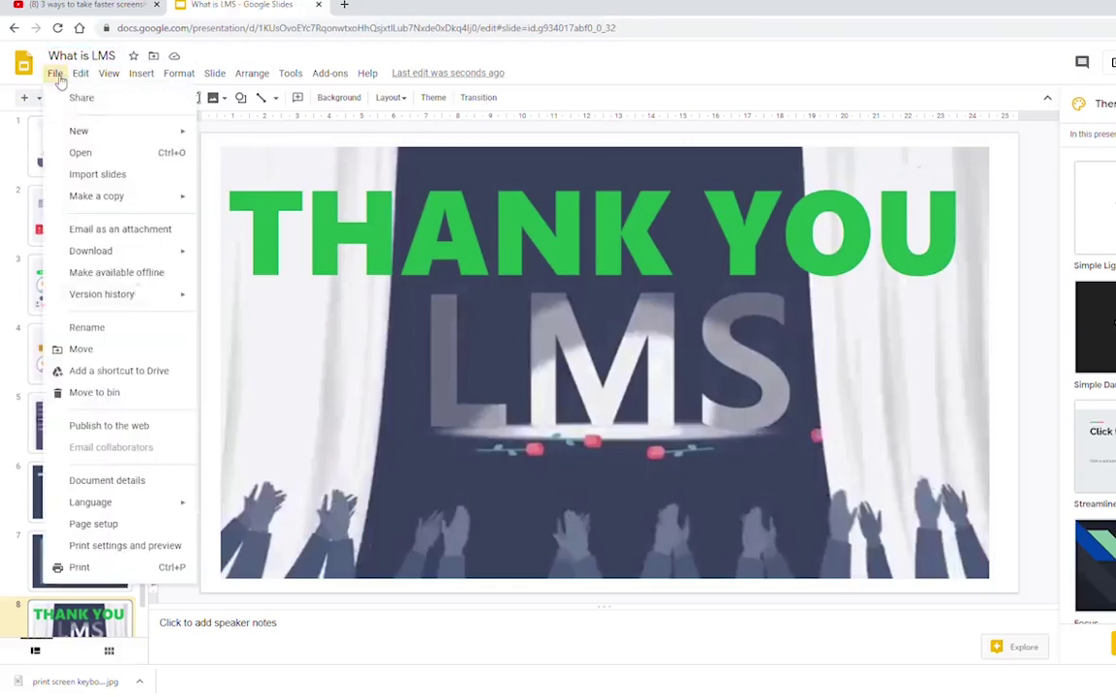
pyautogui.moveTo(173, 258)
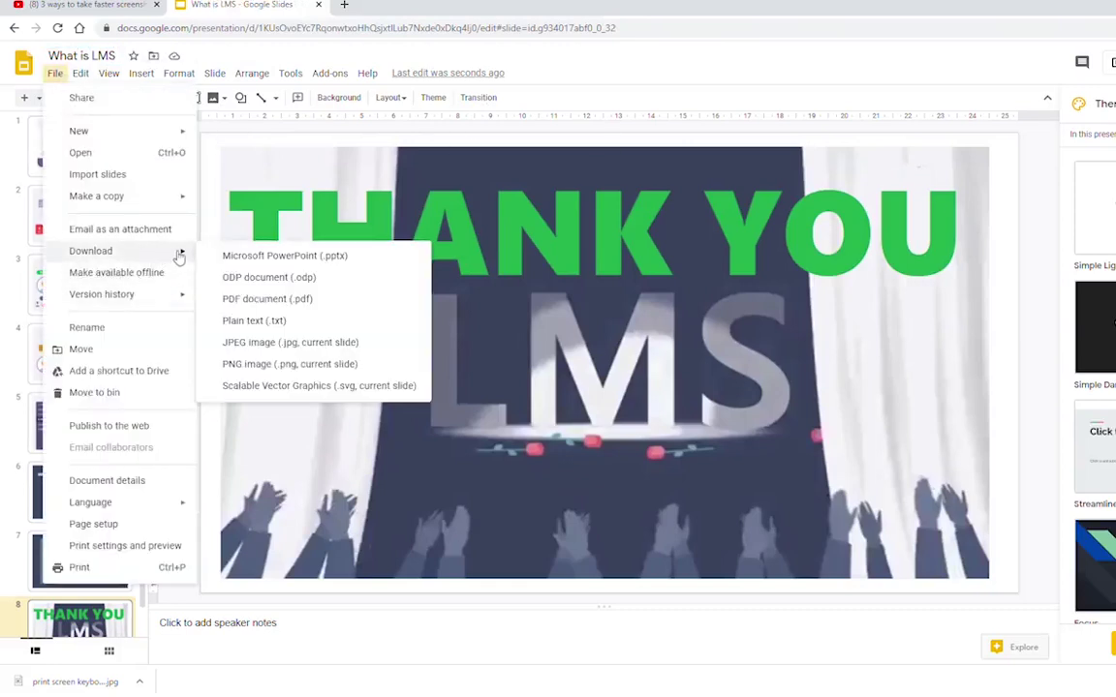
pyautogui.click(248, 256)
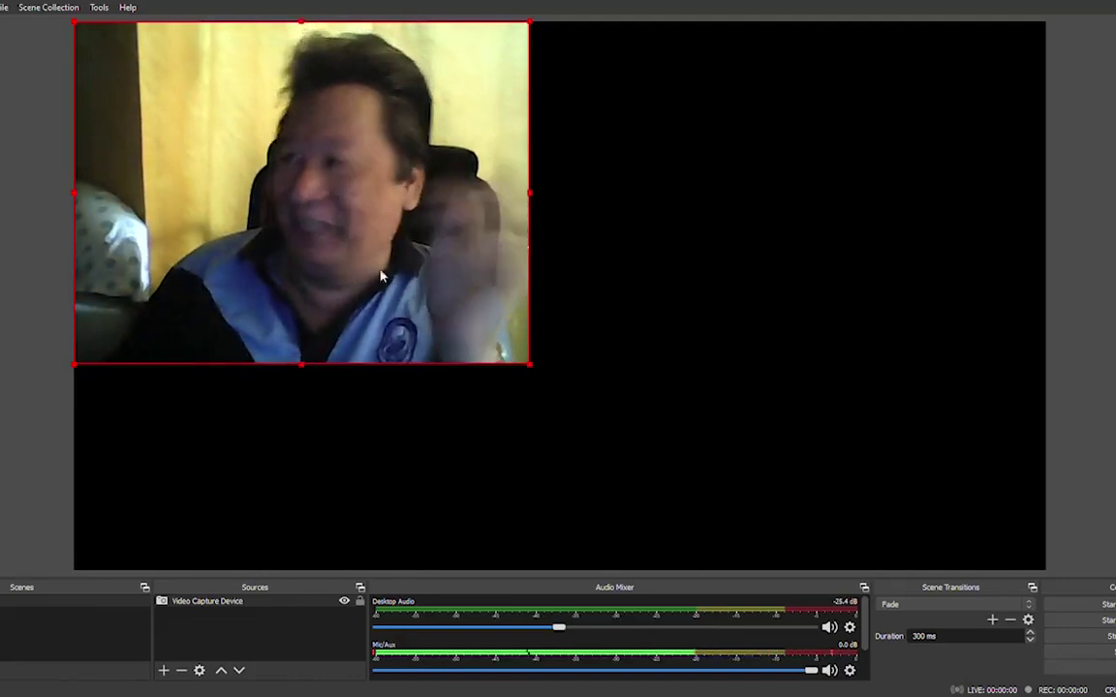
# Step: Move the webcam picture to the lower right and shrink it into the bottom-right corner
pyautogui.moveTo(381, 276); pyautogui.dragTo(871, 463)
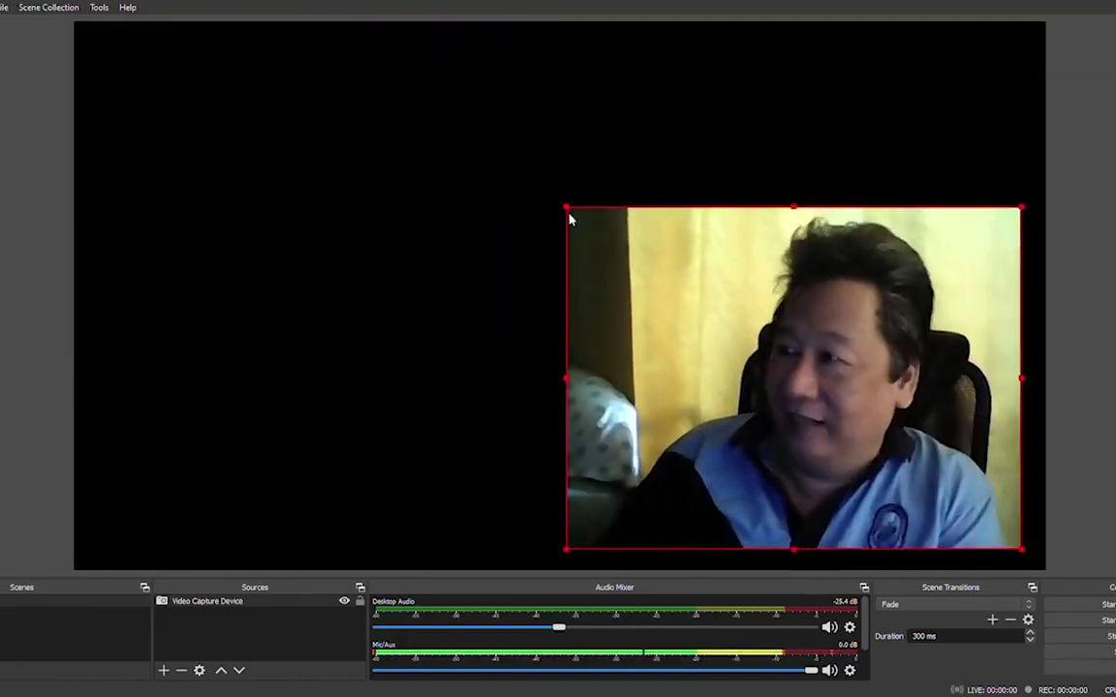
pyautogui.moveTo(569, 220); pyautogui.dragTo(819, 449)
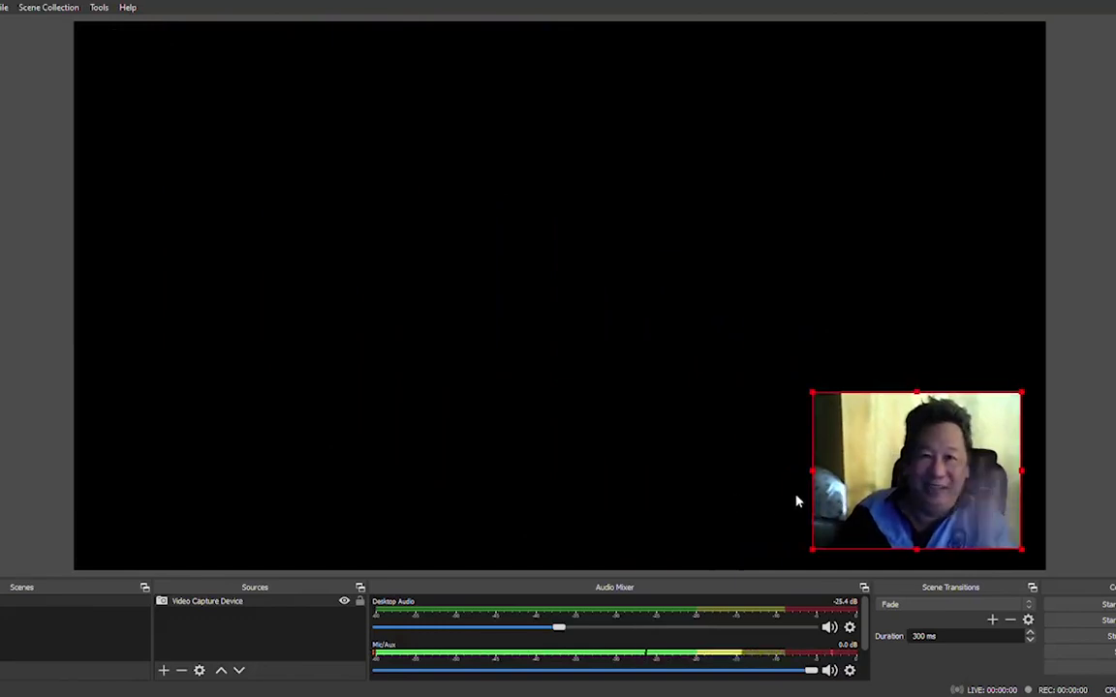
pyautogui.click(262, 613)
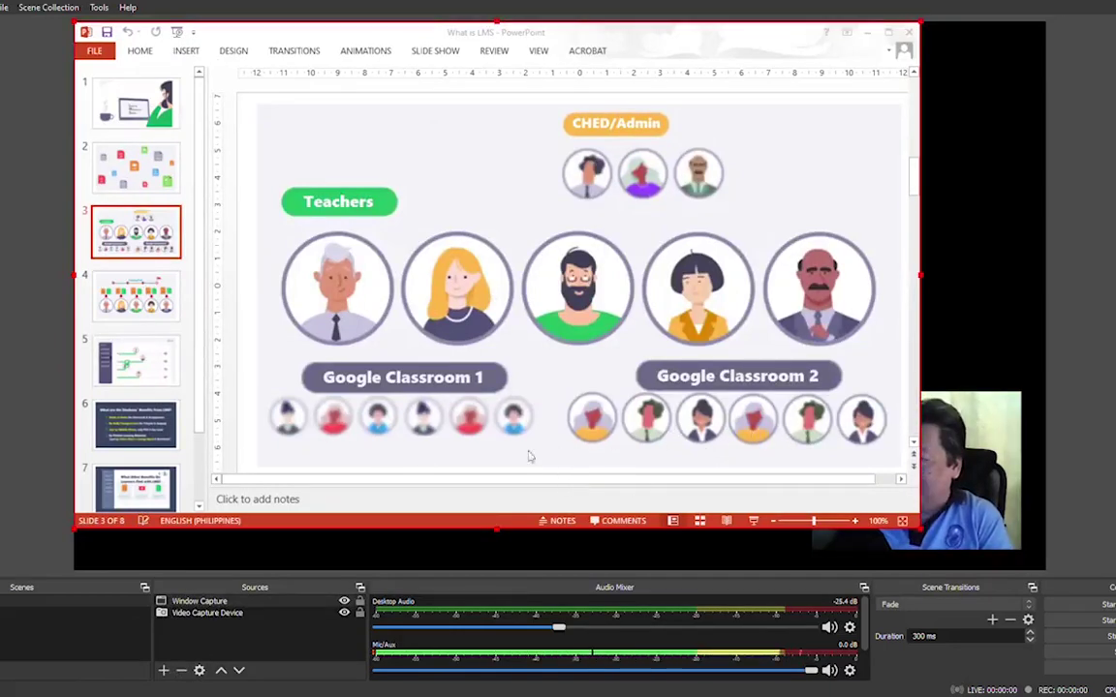
# Step: Cycle windows with Alt+Tab until the What is LMS presentation is in front
pyautogui.hotkey('alt', 'Tab')
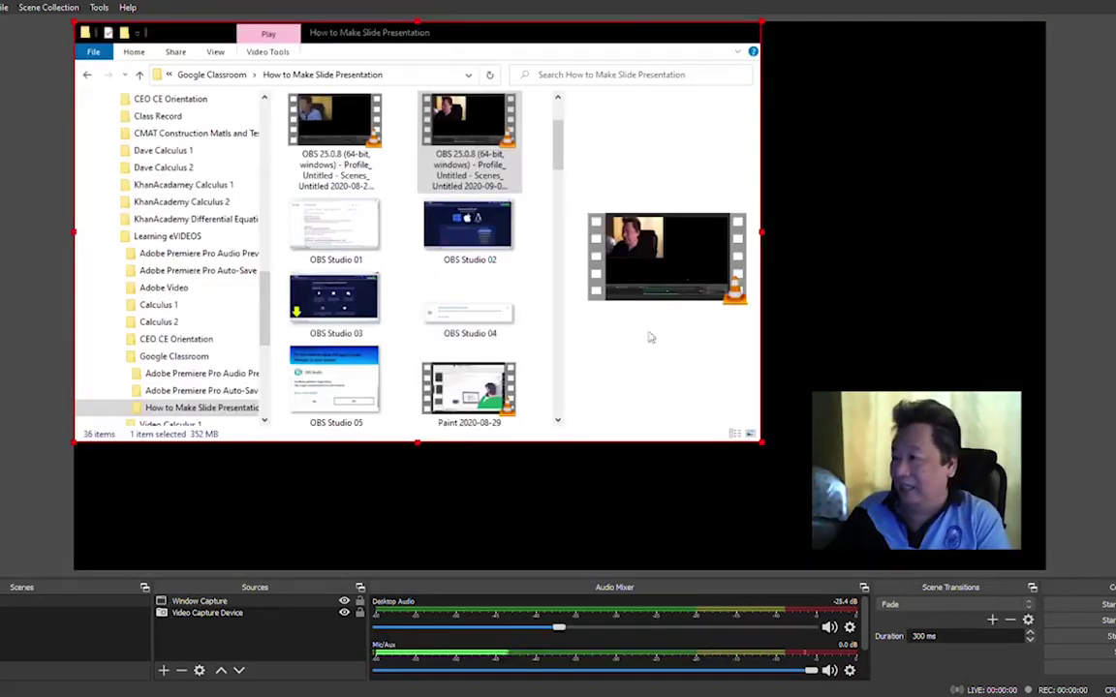
pyautogui.hotkey('alt', 'Tab')
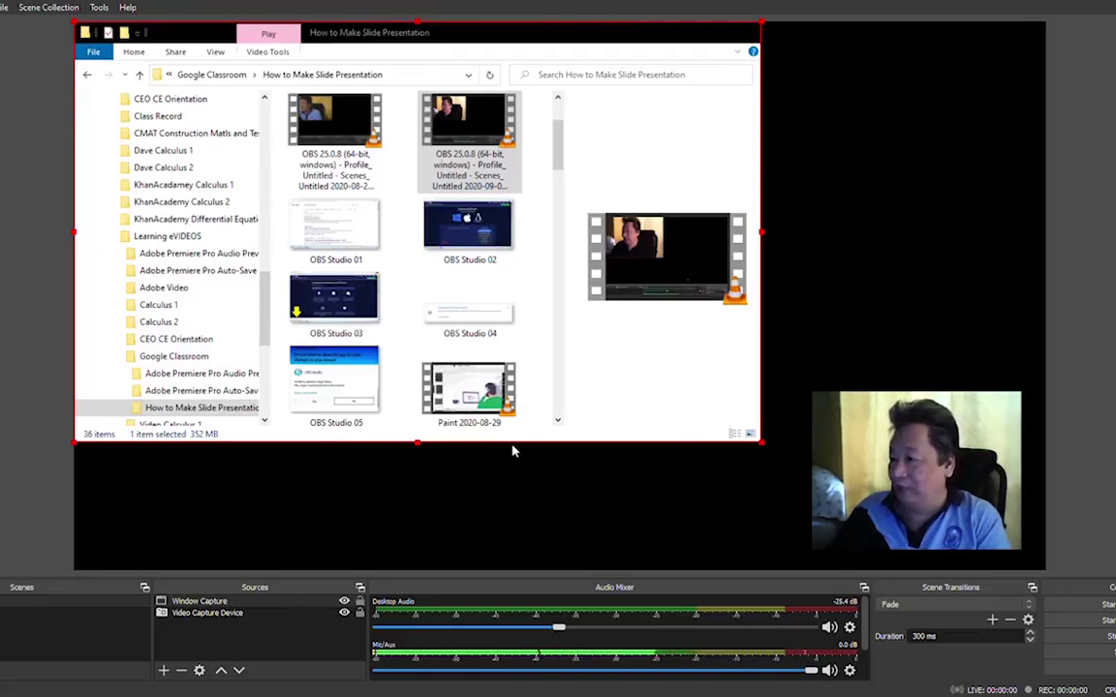
pyautogui.hotkey('alt', 'Tab')
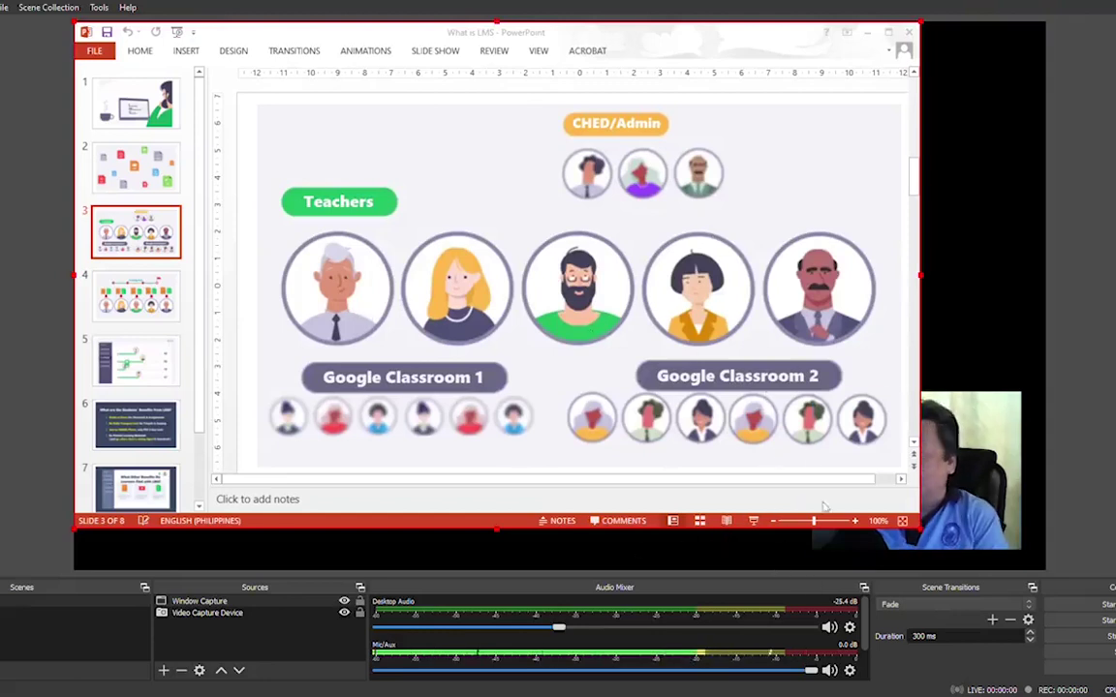
# Step: Move the Video Capture Device source above Window Capture in the Sources list
pyautogui.click(215, 616)
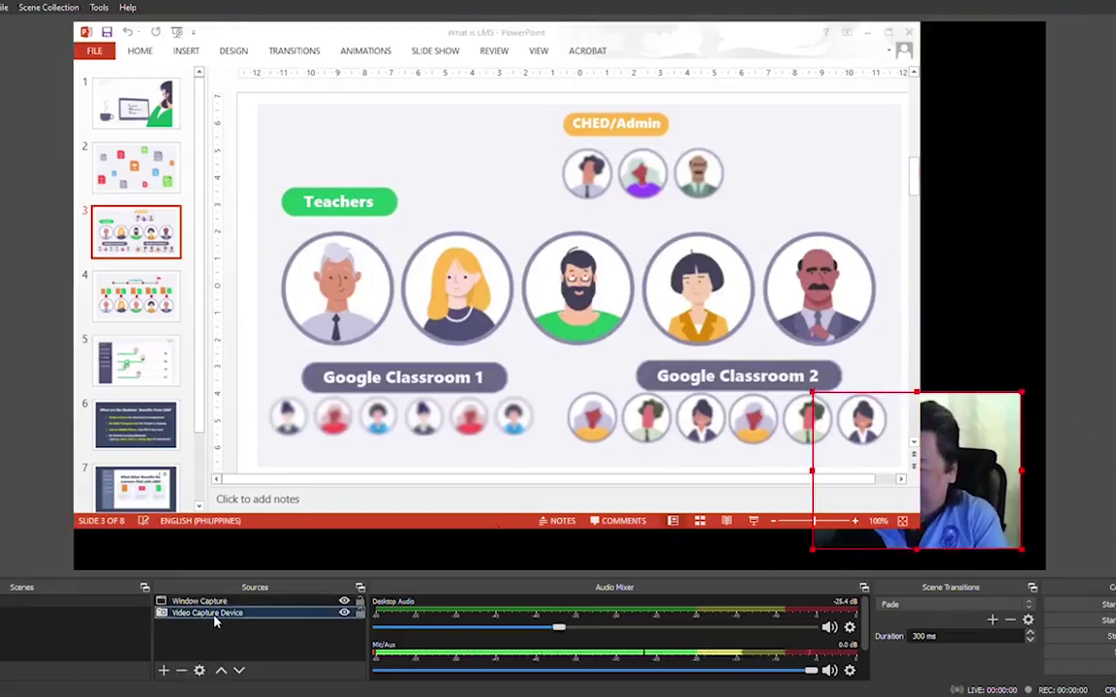
pyautogui.moveTo(262, 615); pyautogui.dragTo(233, 597)
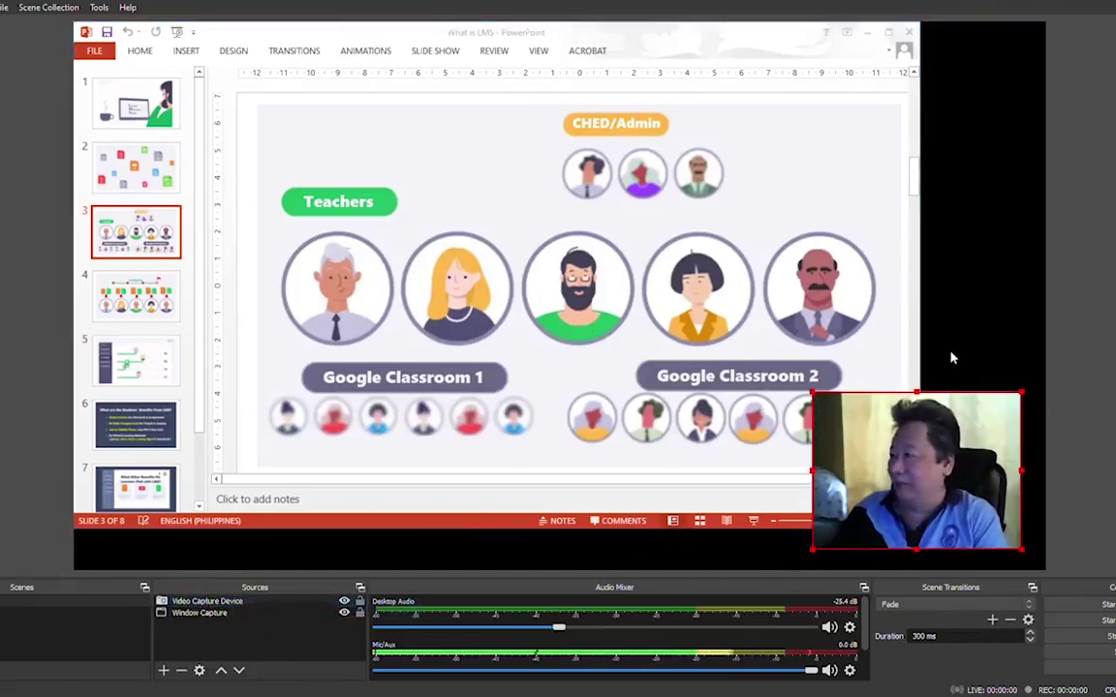
pyautogui.click(546, 345)
# Step: Crop the ribbon, thumbnails, notes and status bar off the PowerPoint capture, then enlarge it to fill the canvas
pyautogui.click(76, 30)
pyautogui.moveTo(76, 30); pyautogui.dragTo(133, 61)
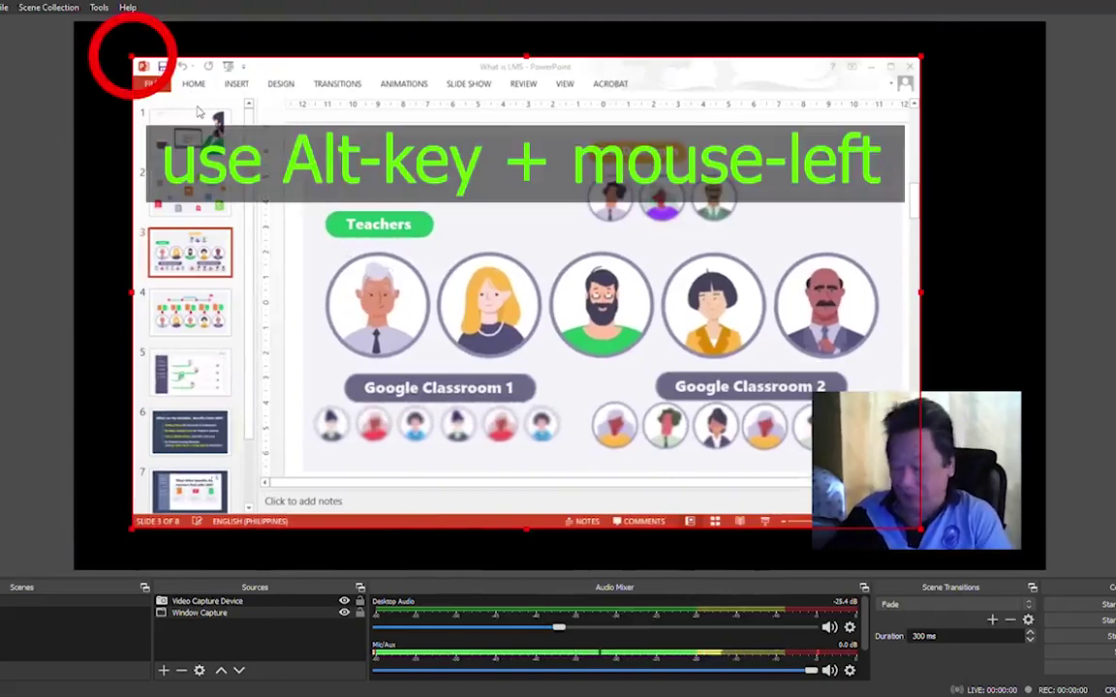
pyautogui.moveTo(138, 65)
pyautogui.mouseDown()
pyautogui.moveTo(283, 119)
pyautogui.moveTo(145, 72)
pyautogui.mouseUp()
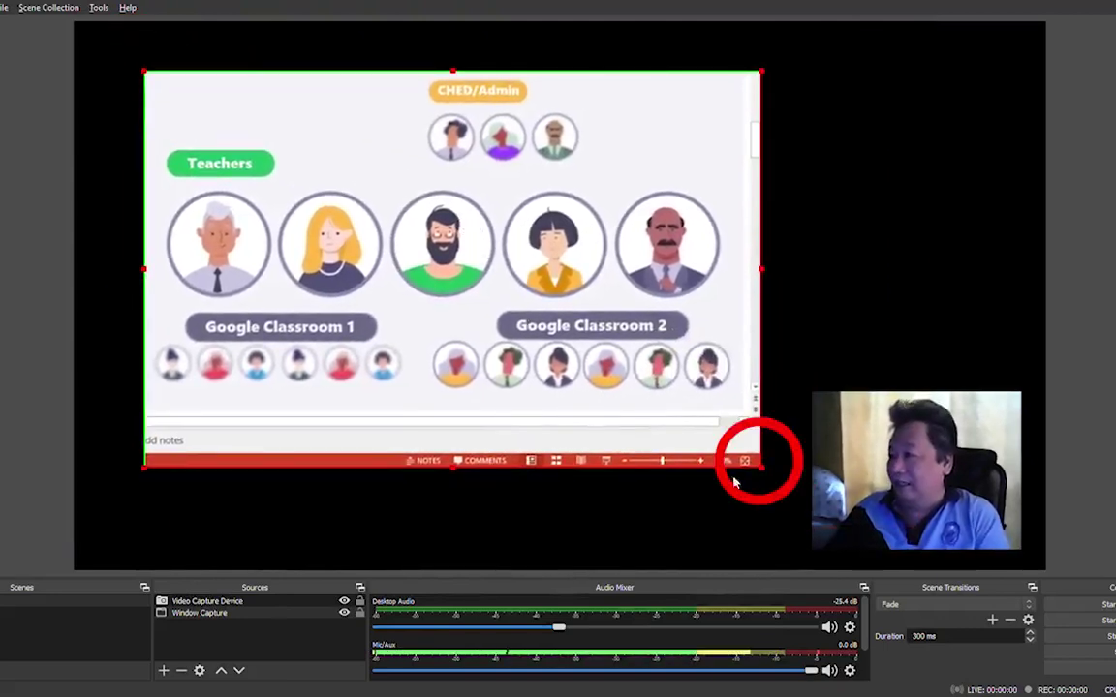
pyautogui.moveTo(760, 473); pyautogui.dragTo(744, 414)
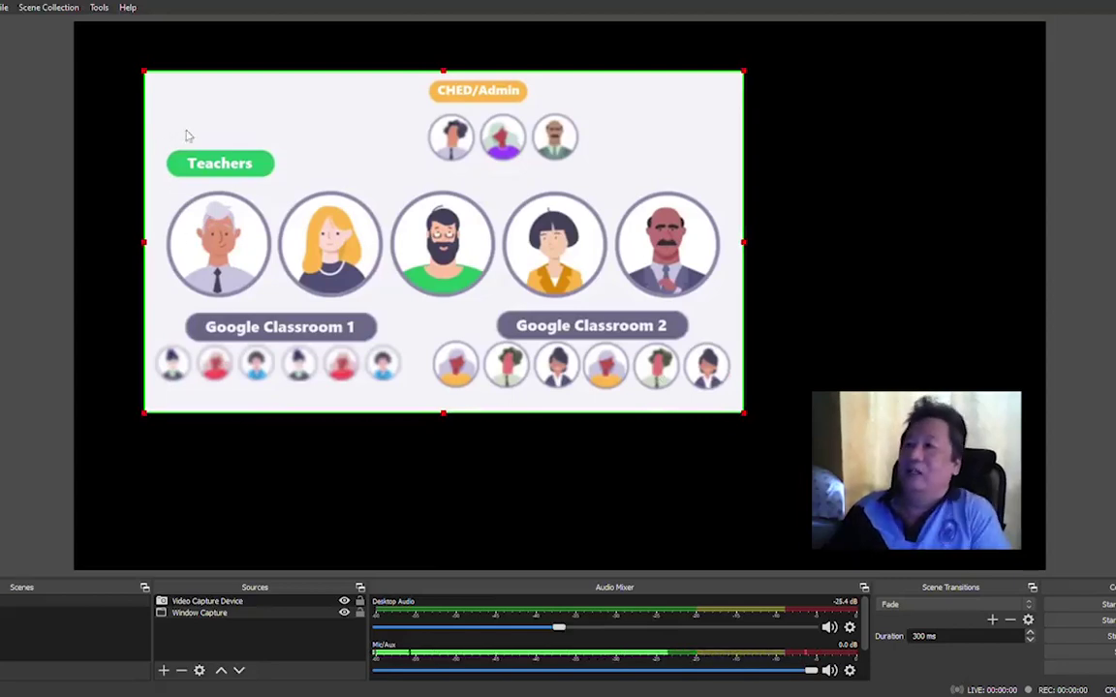
pyautogui.moveTo(257, 217); pyautogui.dragTo(560, 169)
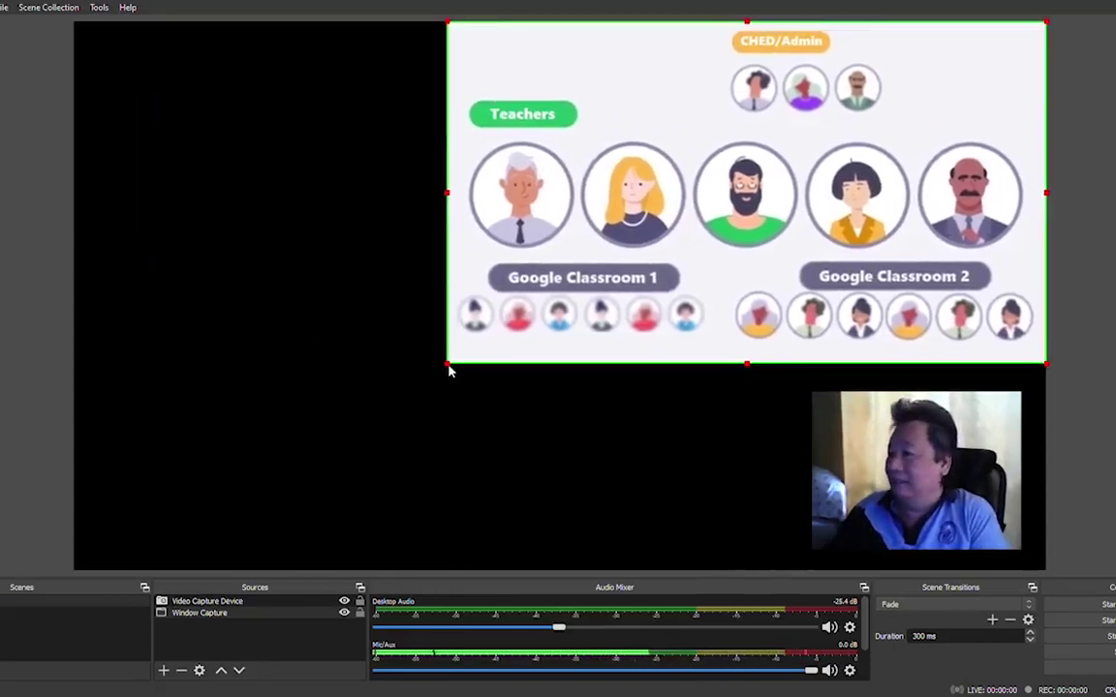
pyautogui.moveTo(449, 370); pyautogui.dragTo(76, 518)
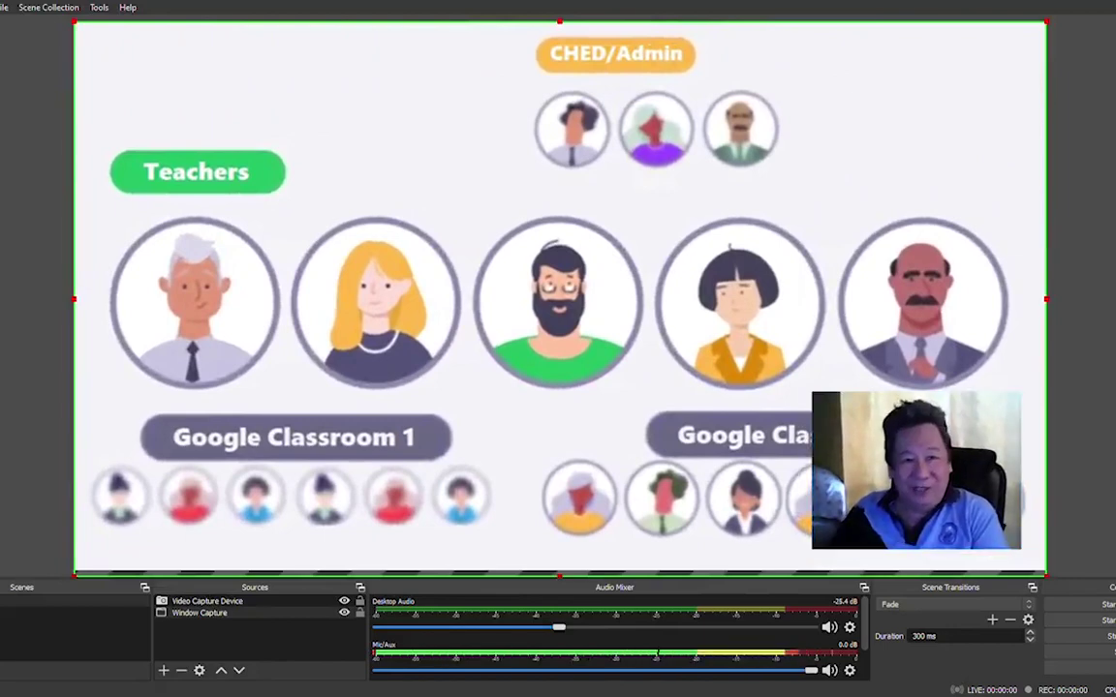